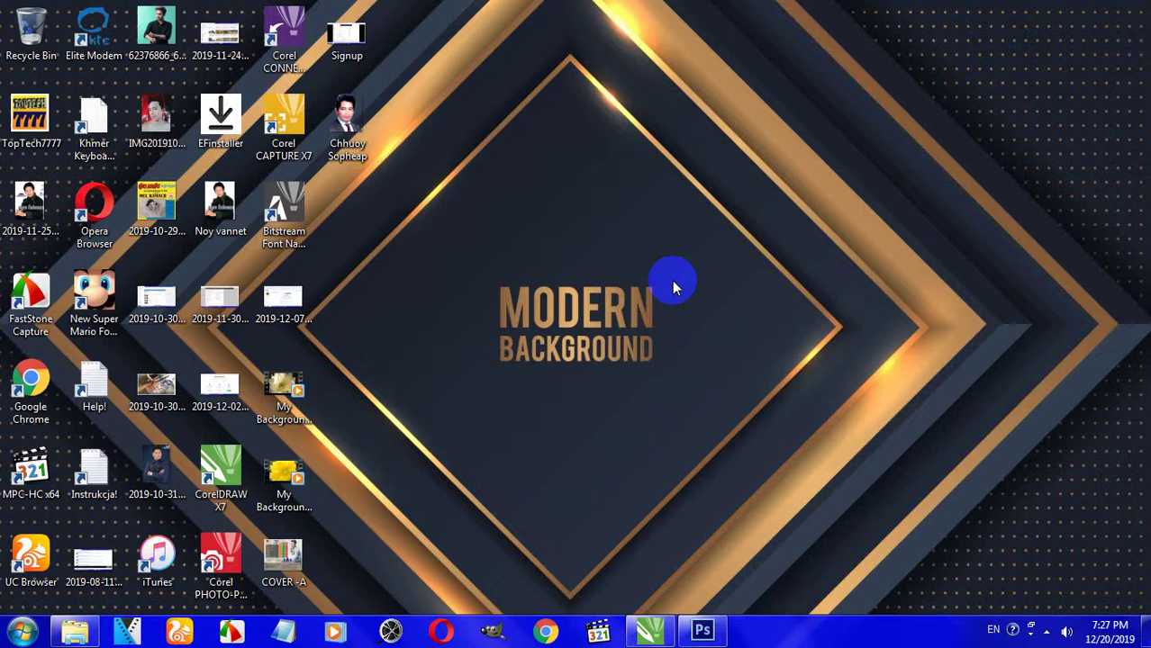
Bring Photoshop forward and browse File > Open to the D:\Moto sample folder
click(705, 633)
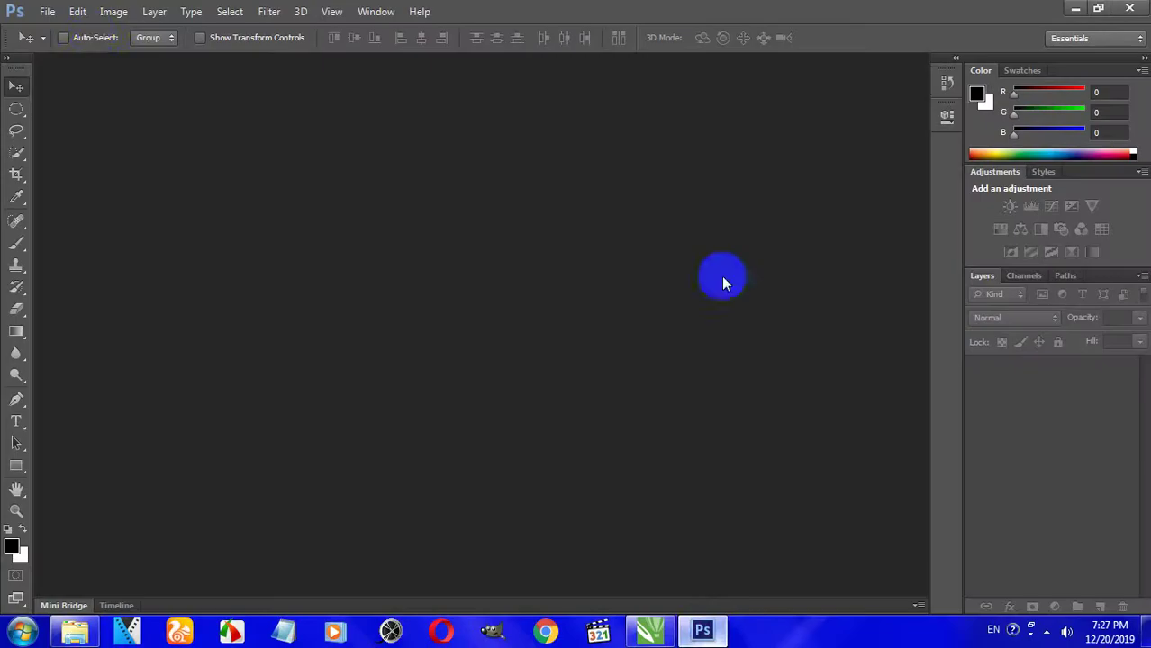
click(47, 11)
click(61, 43)
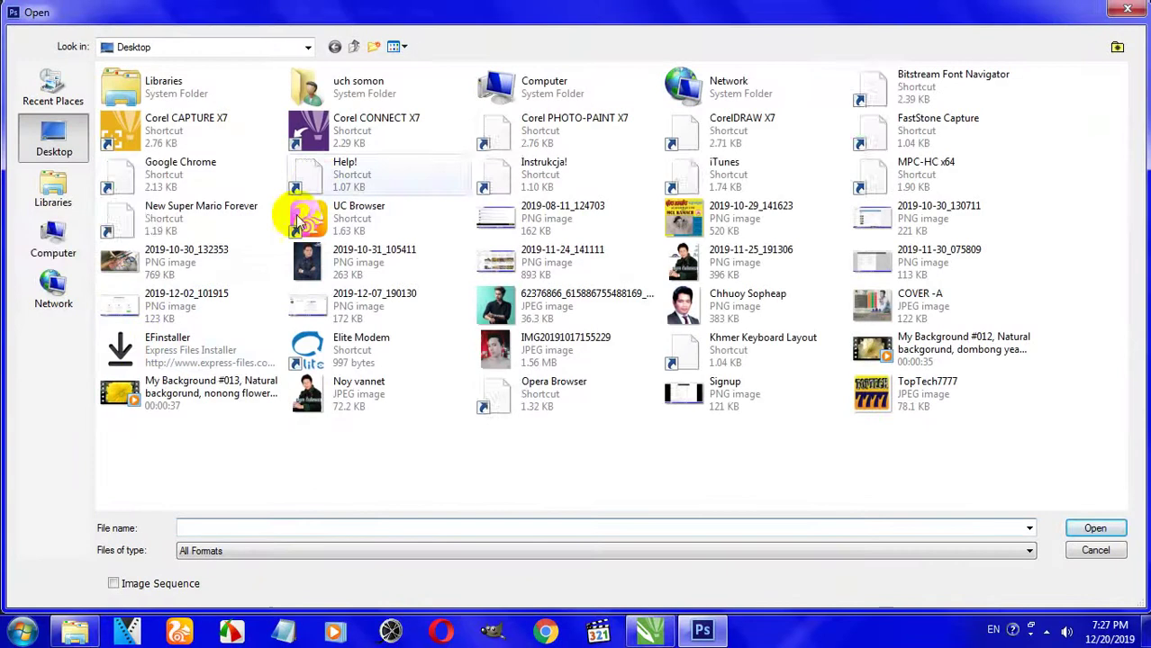
click(54, 241)
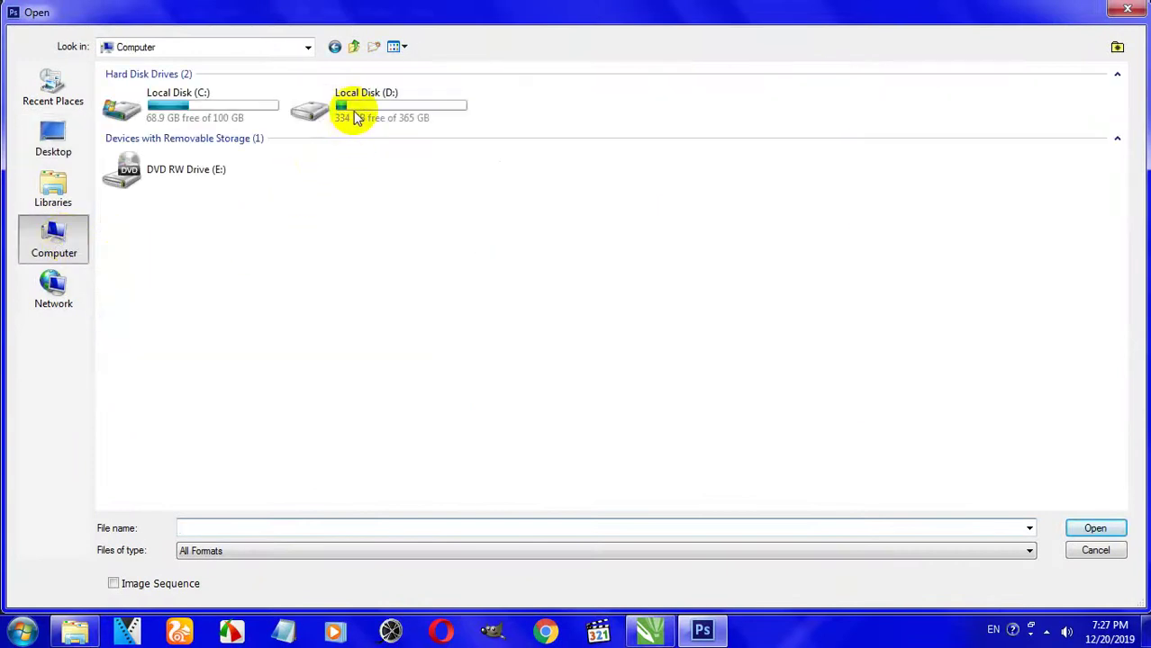
double_click(357, 116)
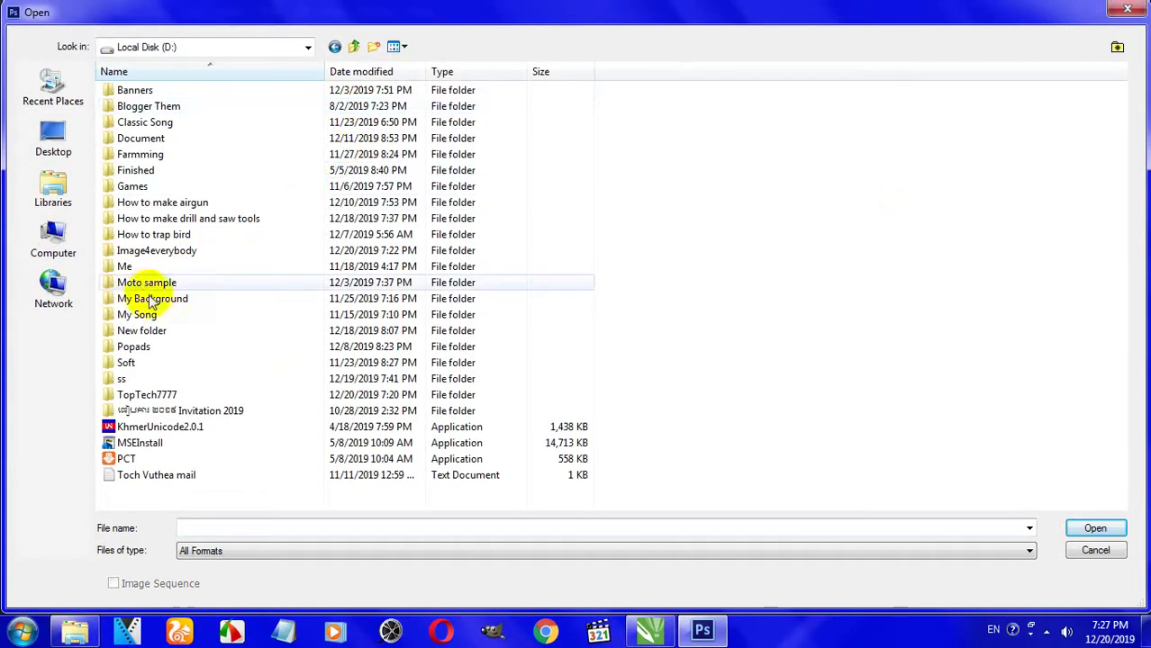
click(135, 285)
right_click(134, 284)
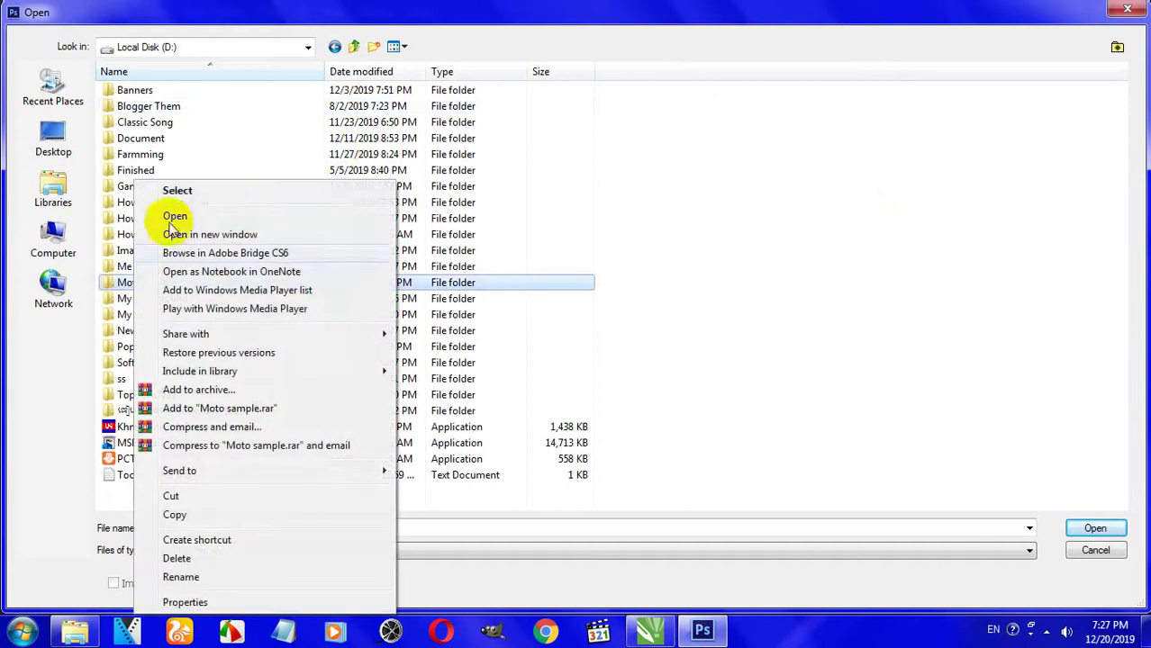
click(187, 216)
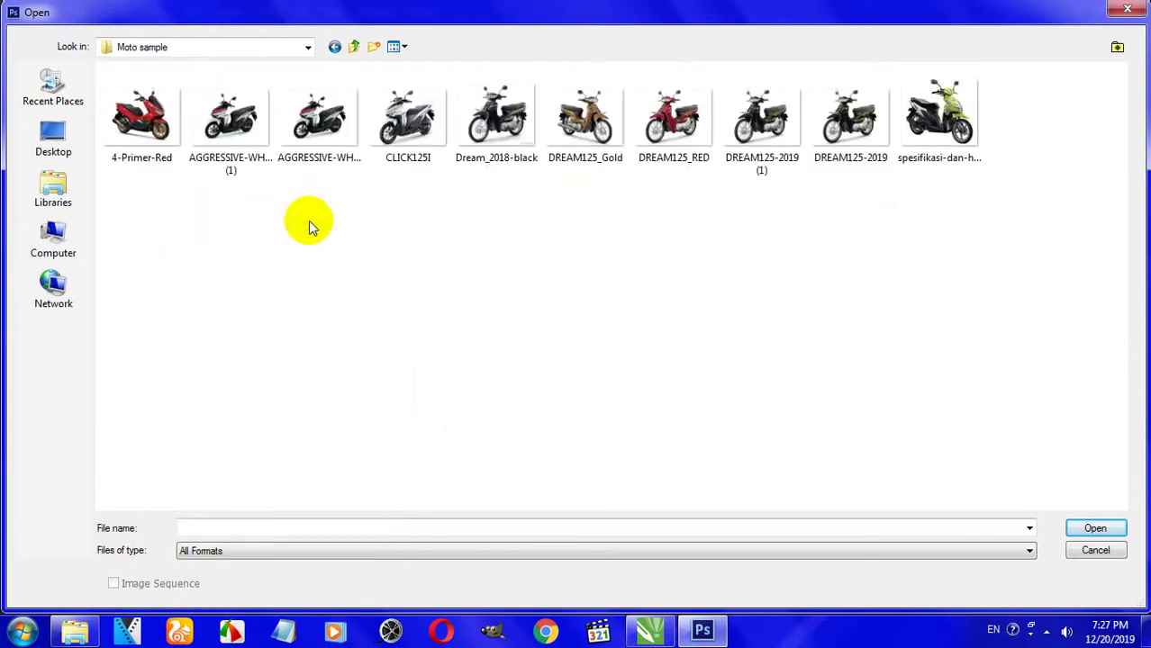
Show the images as extra large thumbnails and open the Suzuki scooter JPEG
click(962, 130)
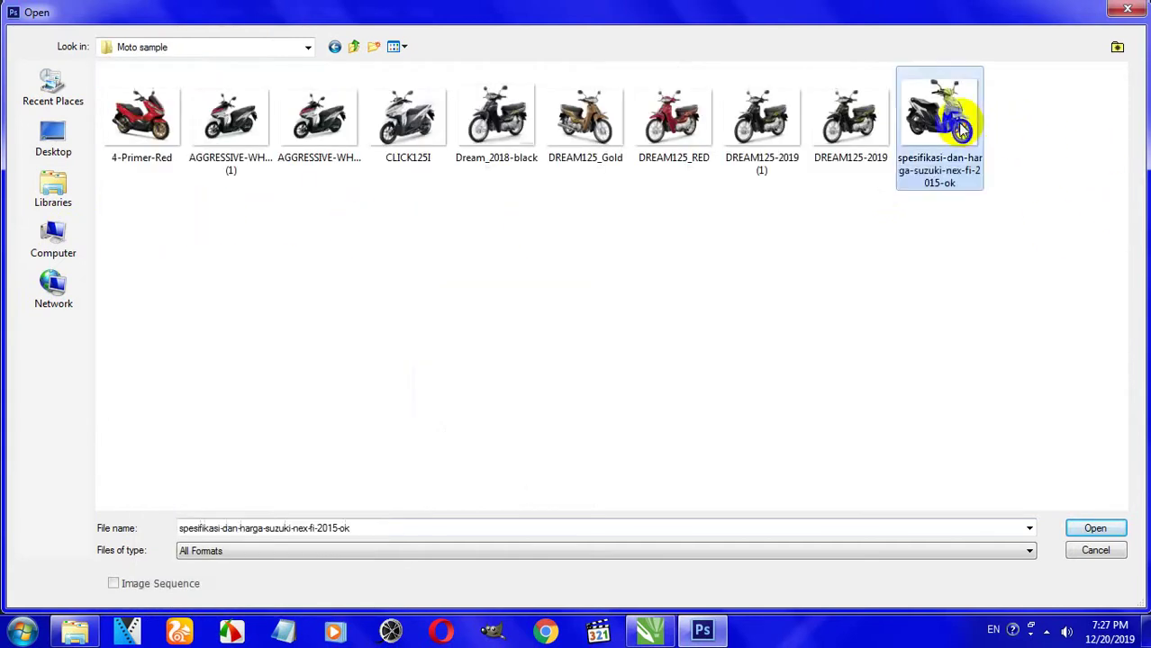
click(400, 47)
click(424, 68)
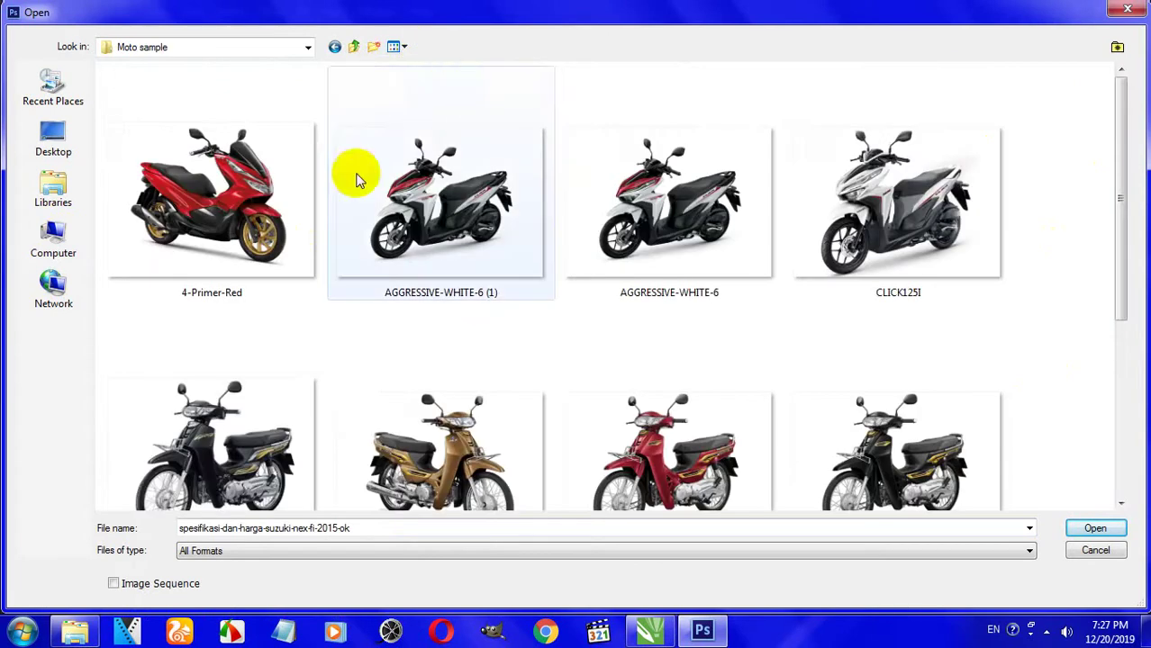
click(229, 180)
click(396, 225)
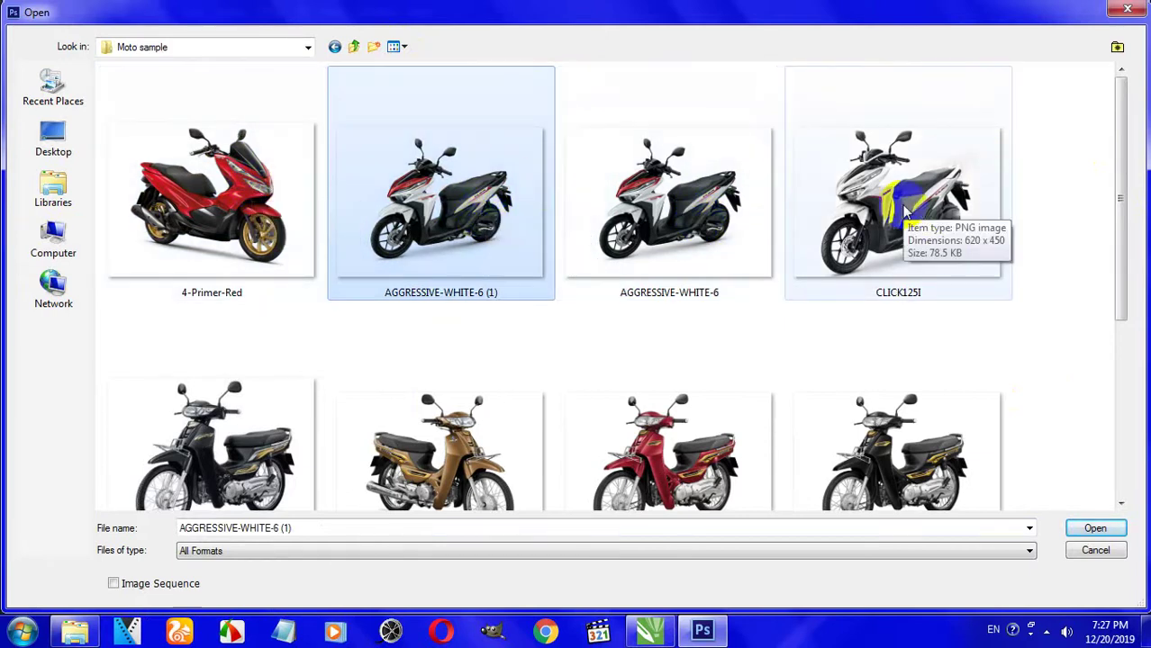
mouse_move(1121, 172)
mouse_down()
mouse_move(1102, 306)
mouse_move(1108, 335)
mouse_move(1123, 324)
mouse_up()
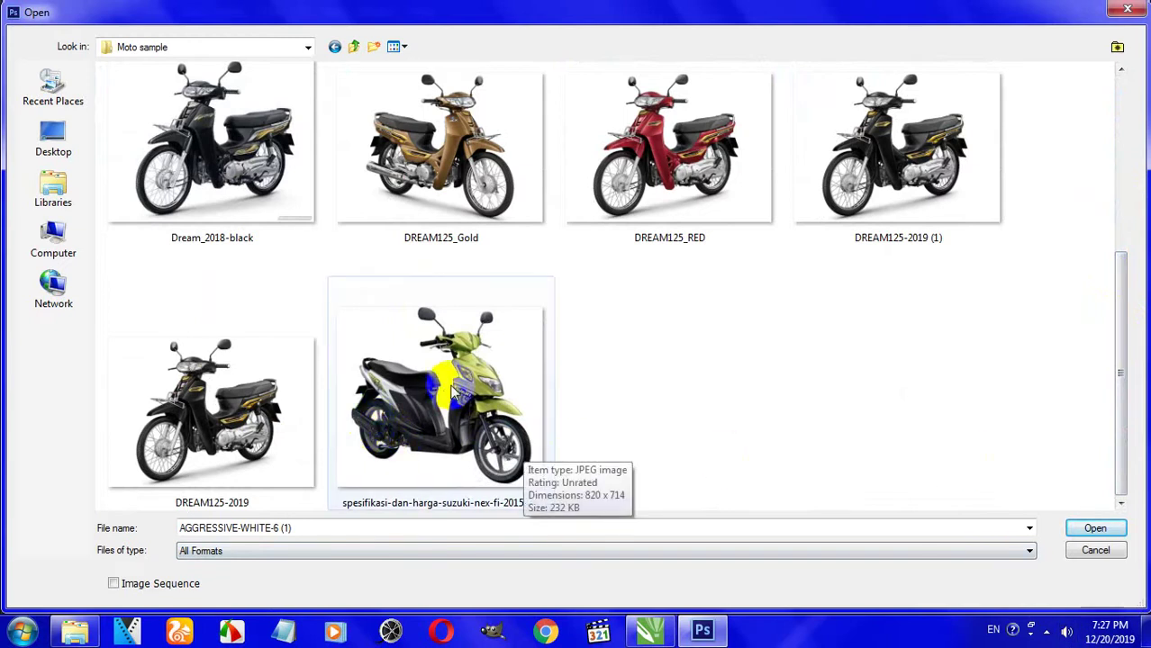
click(461, 355)
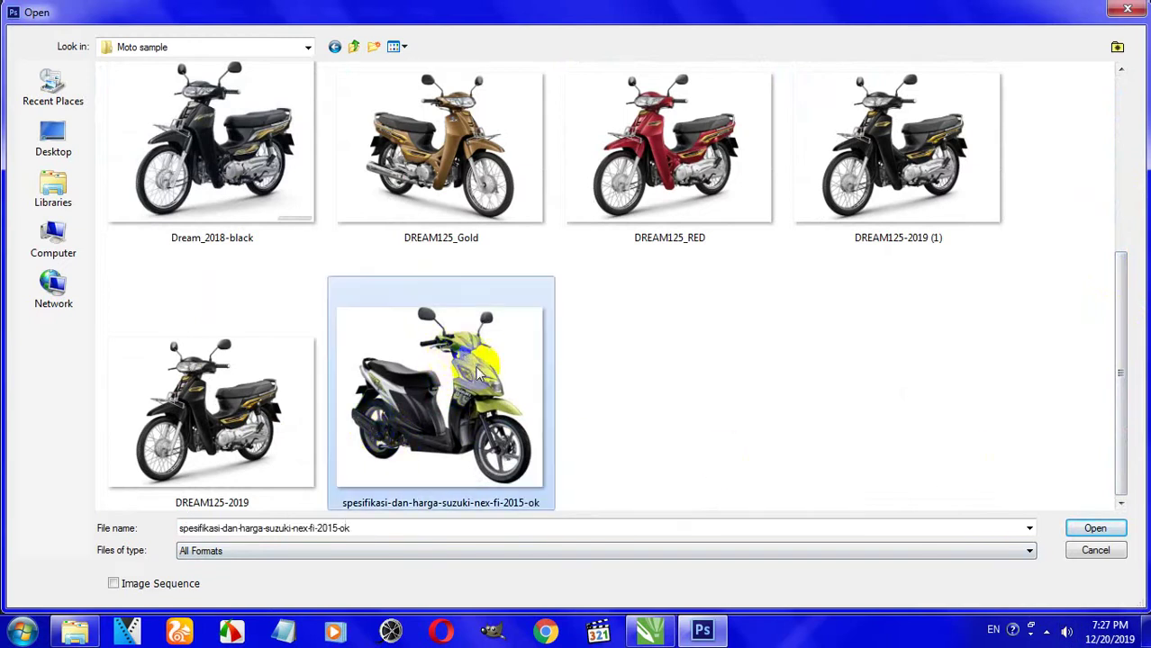
click(1096, 529)
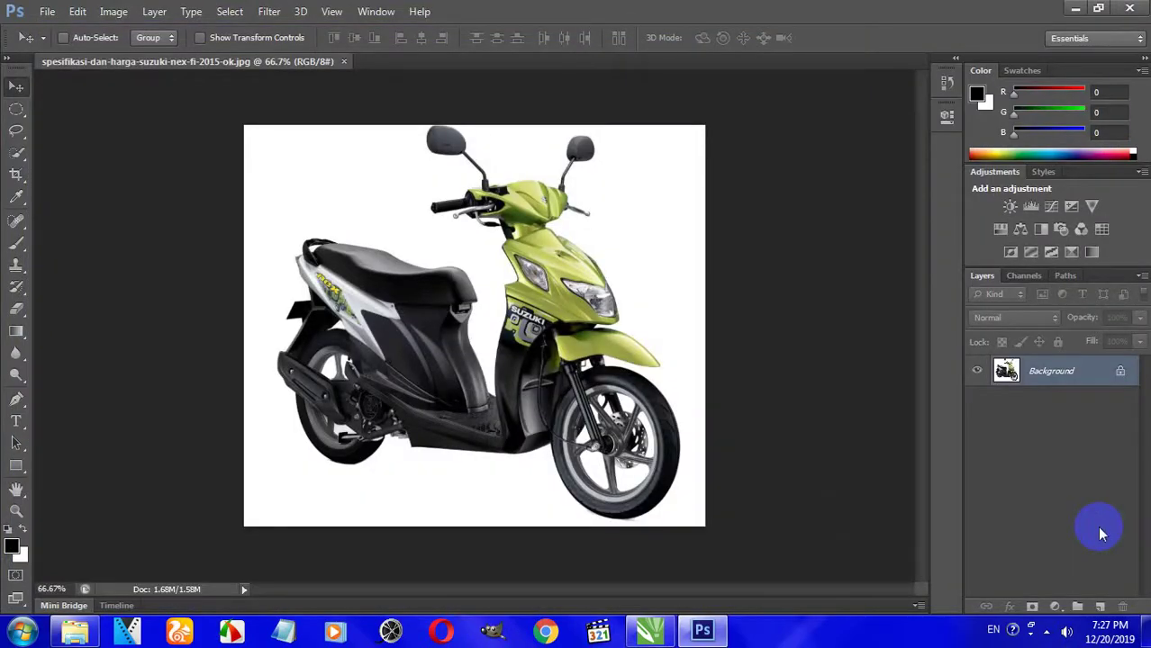
Resize the image to 30 centimetres wide via Image Size, then zoom out to 25%
click(121, 16)
click(188, 139)
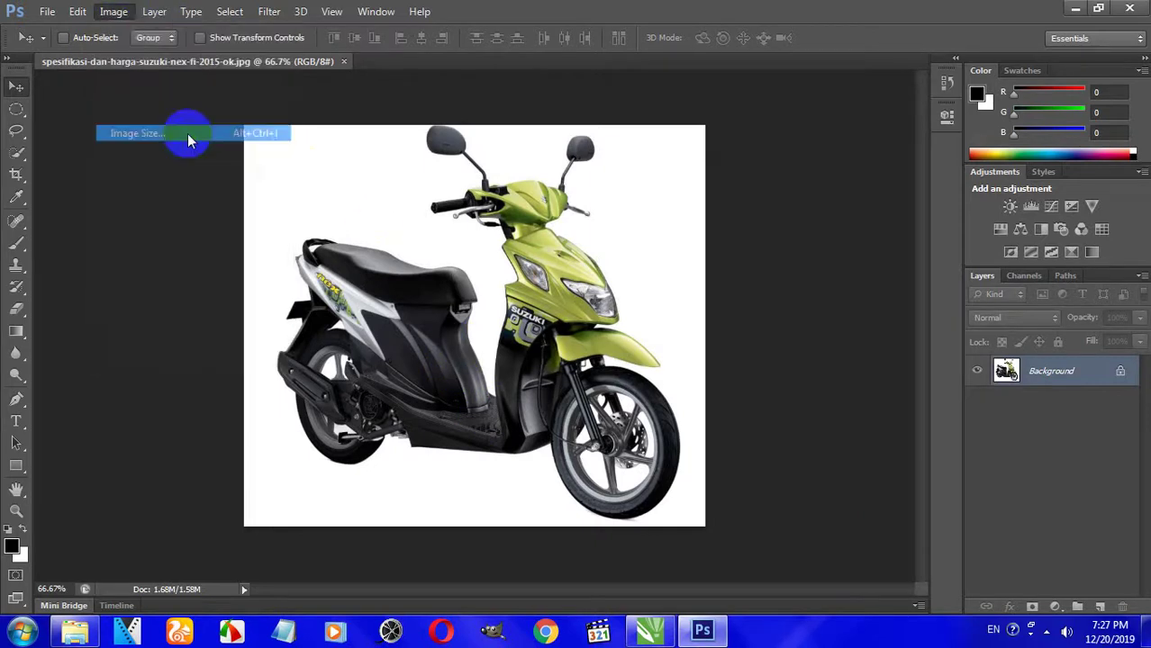
click(656, 261)
text(180)
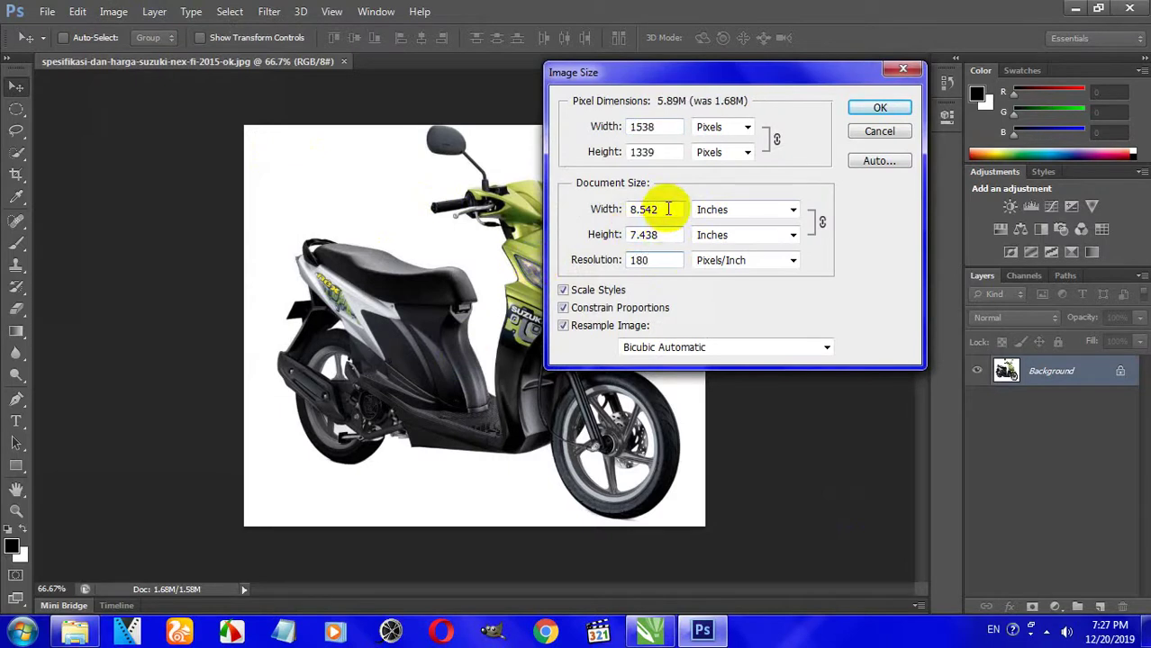
click(792, 208)
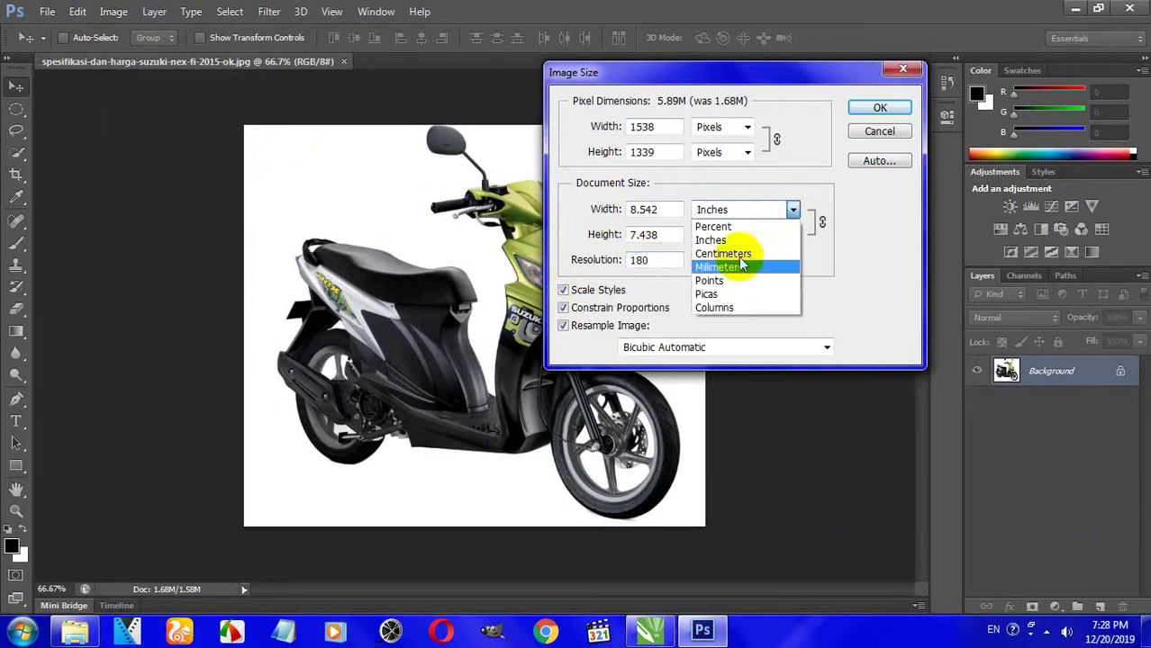
click(723, 253)
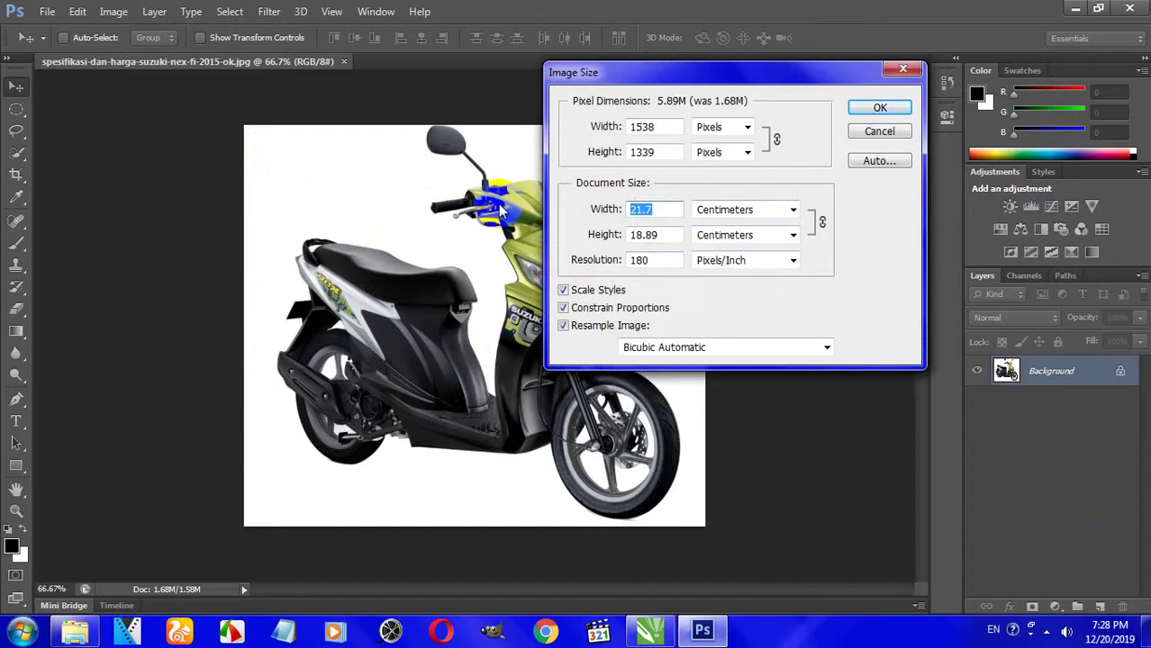
text(3)
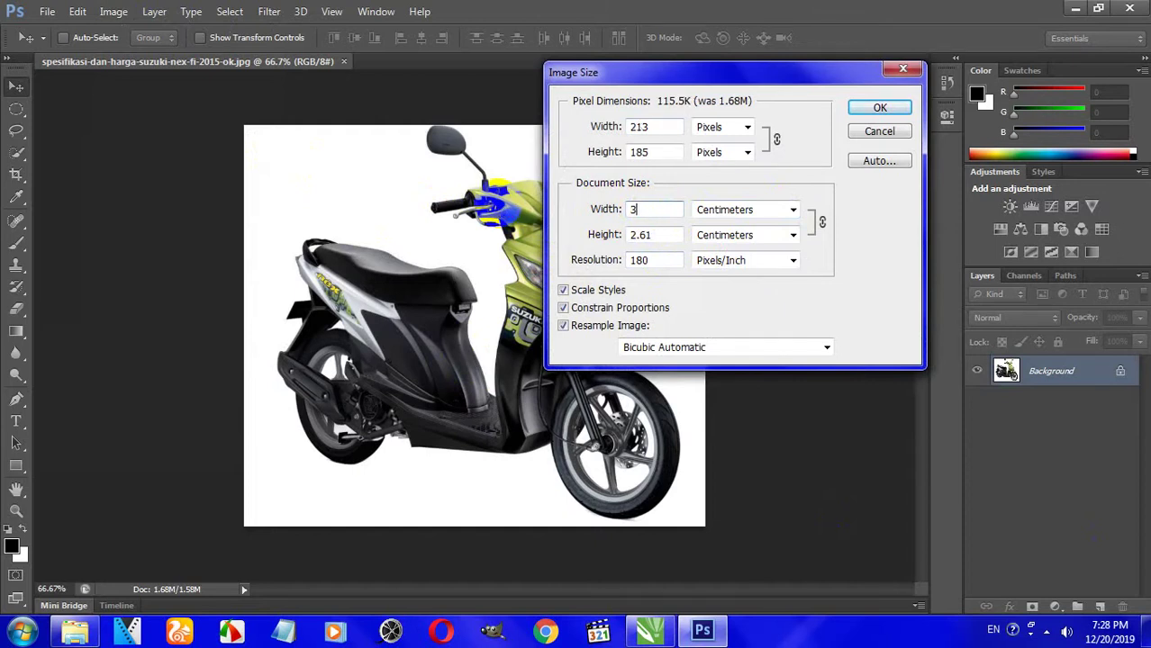
text(0)
click(879, 107)
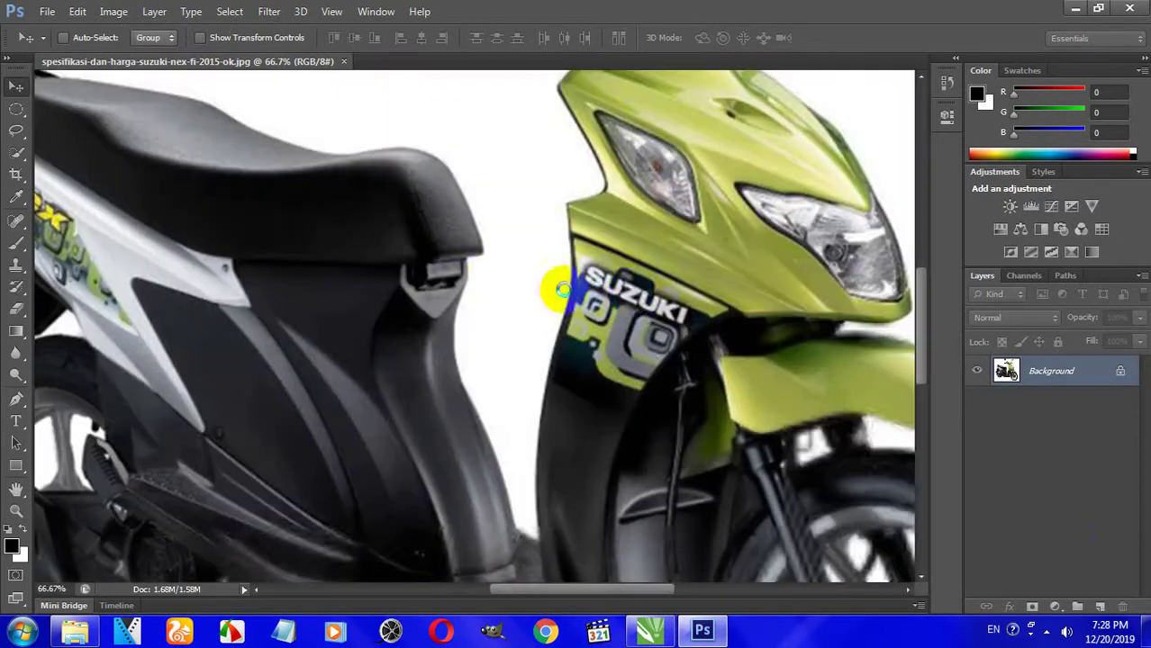
scroll(633, 302, down, 2)
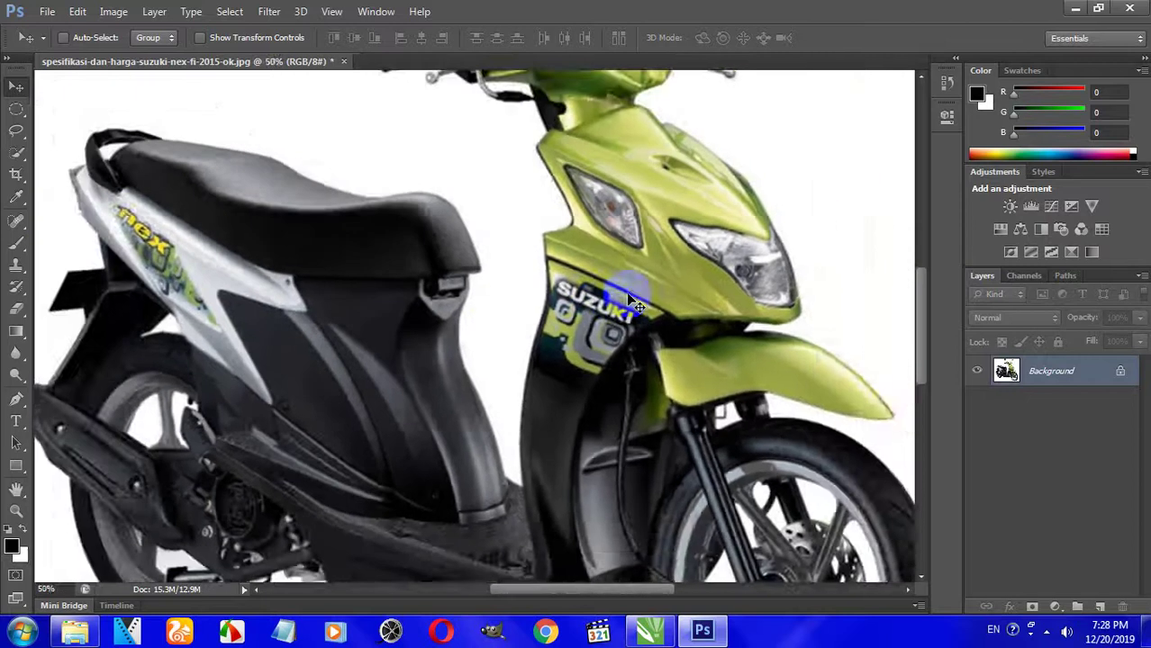
scroll(633, 302, down, 1)
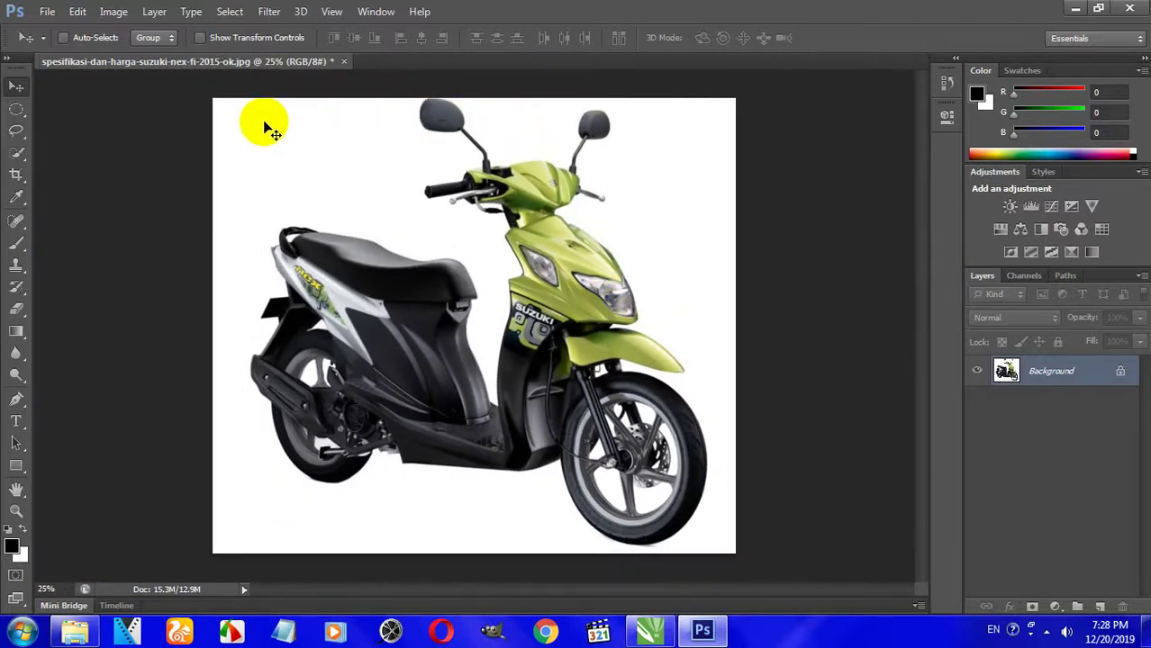
click(148, 68)
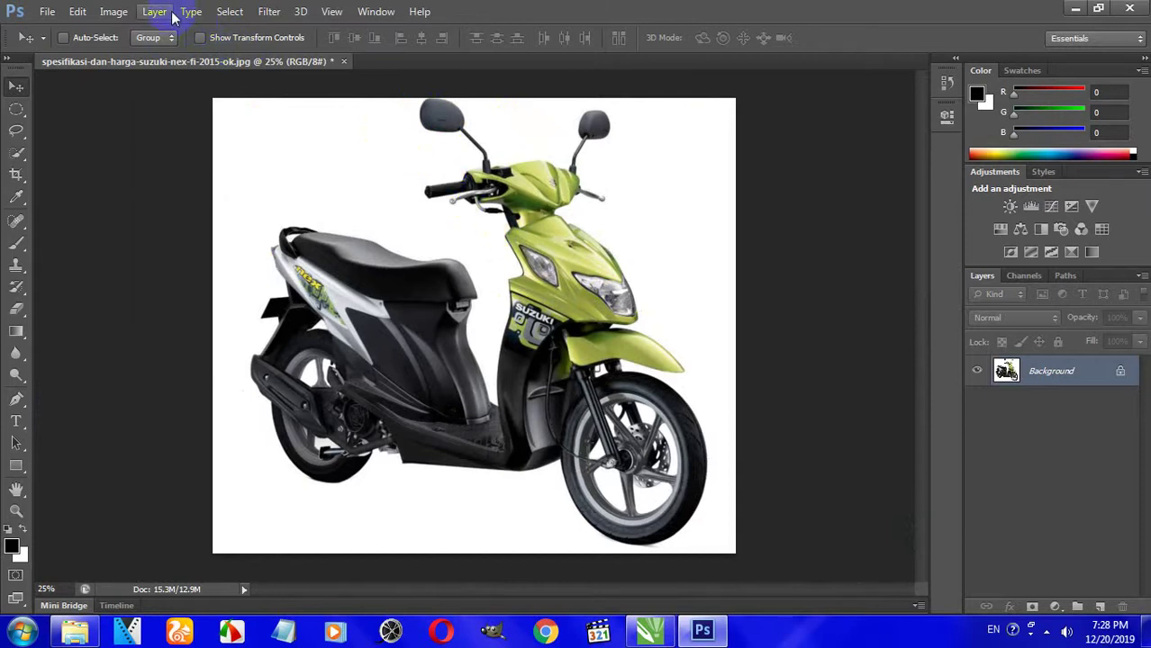
Apply Selective Color with Yellow at +100 in Greens and +99 in Yellows
click(120, 14)
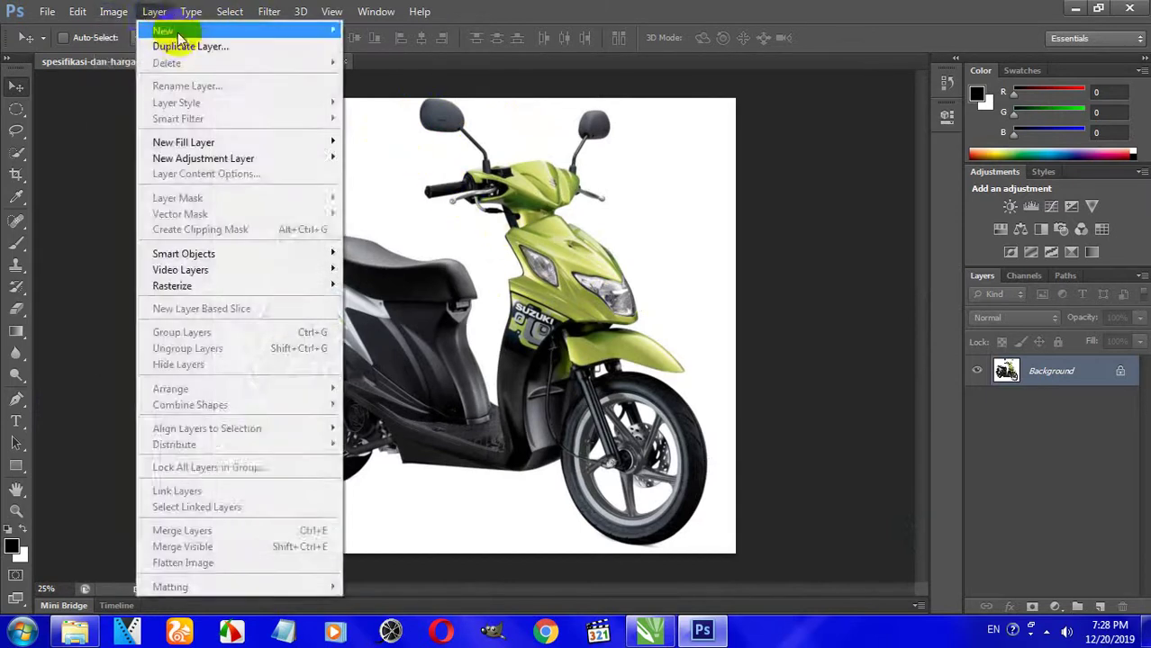
mouse_move(138, 54)
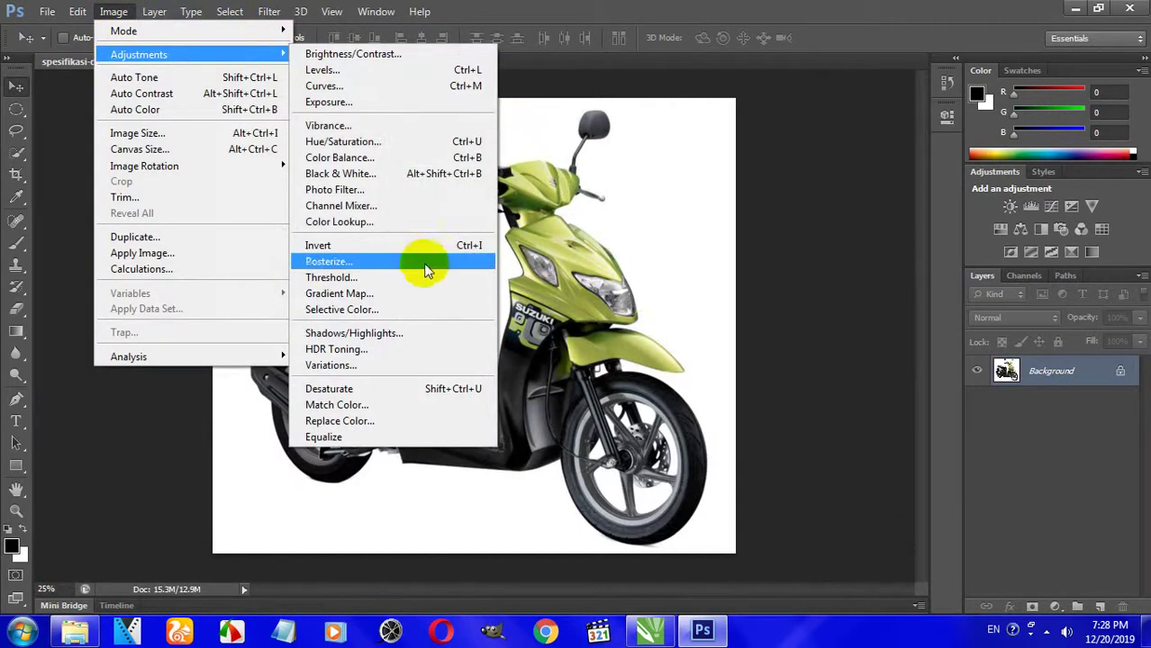
click(431, 309)
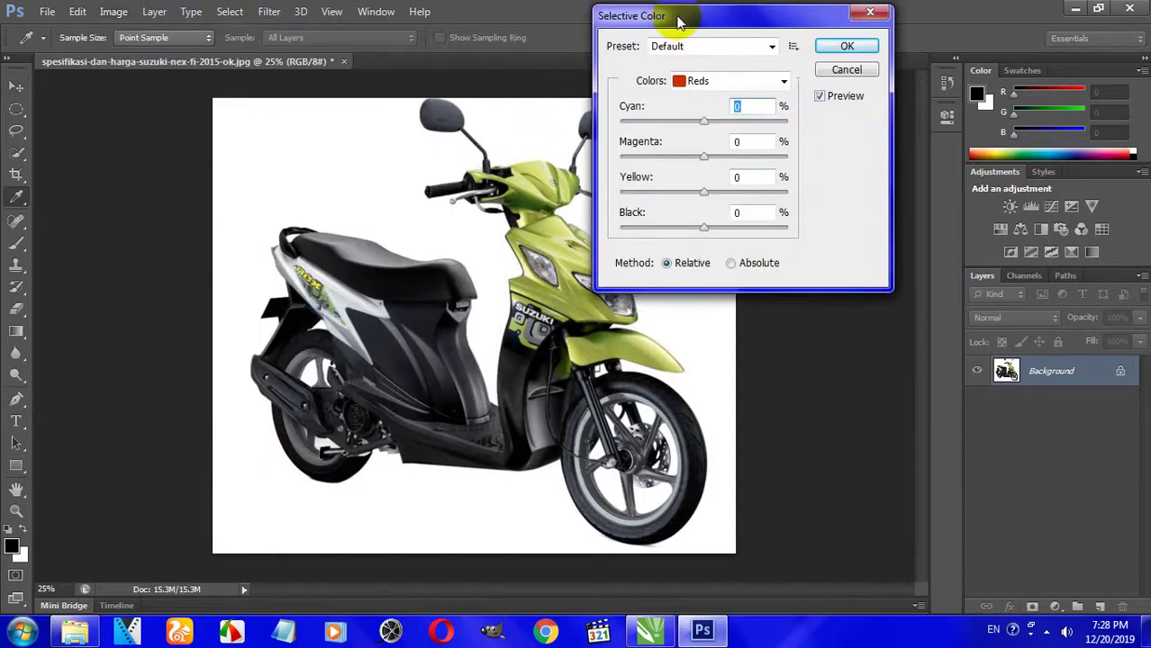
drag(682, 20, 734, 30)
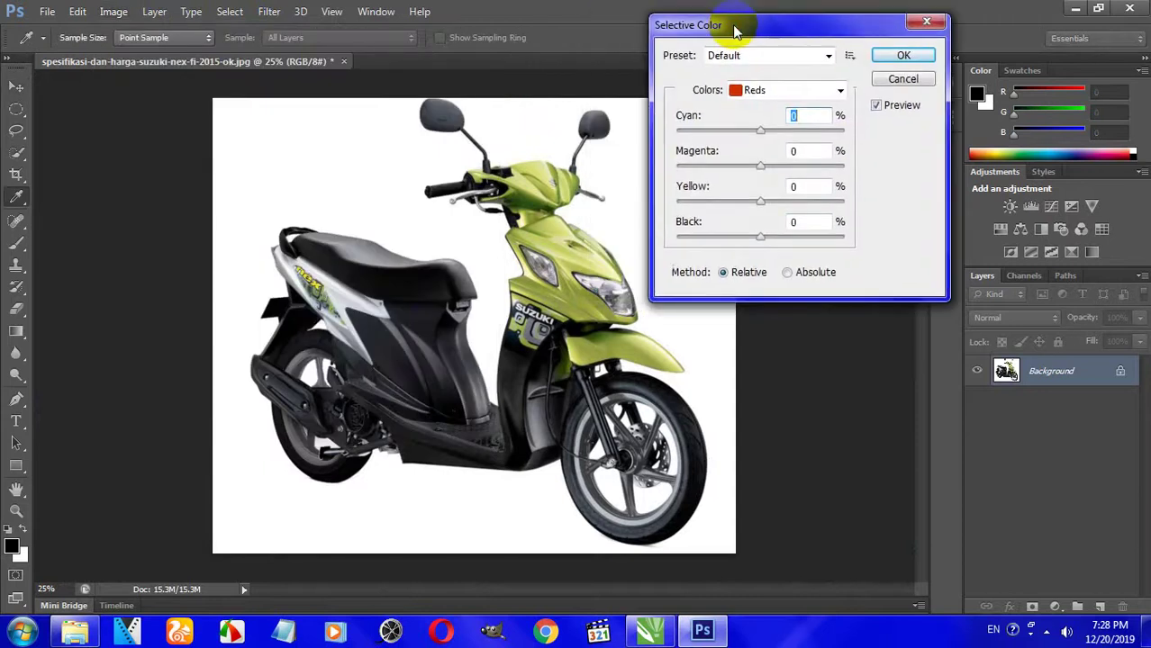
click(836, 93)
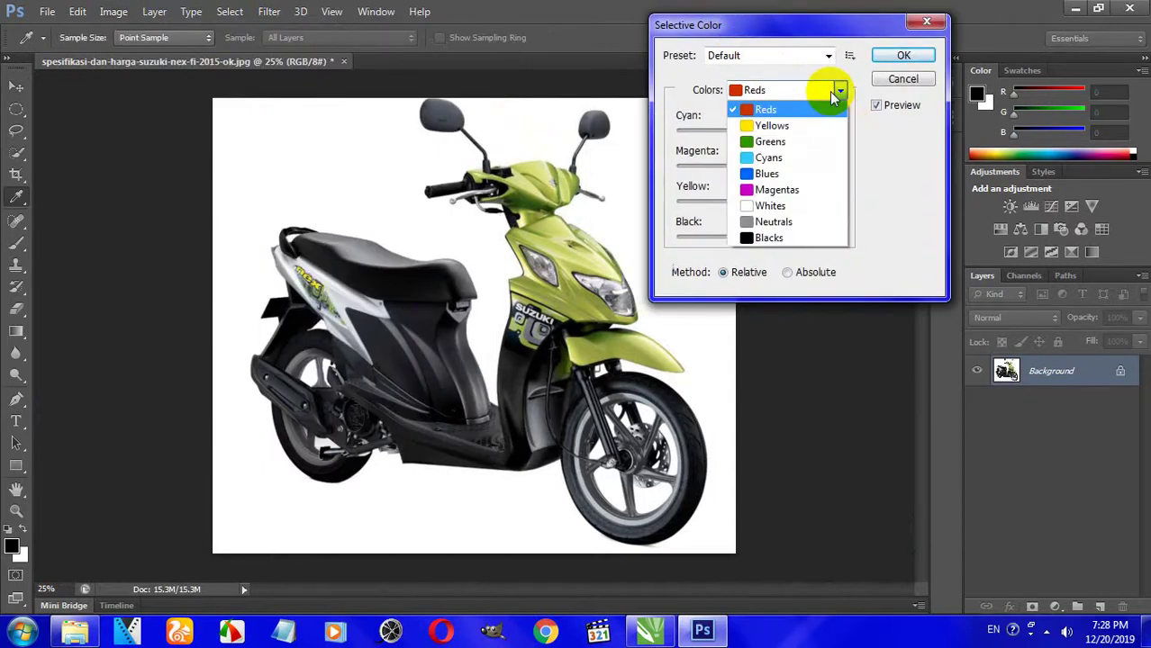
click(788, 141)
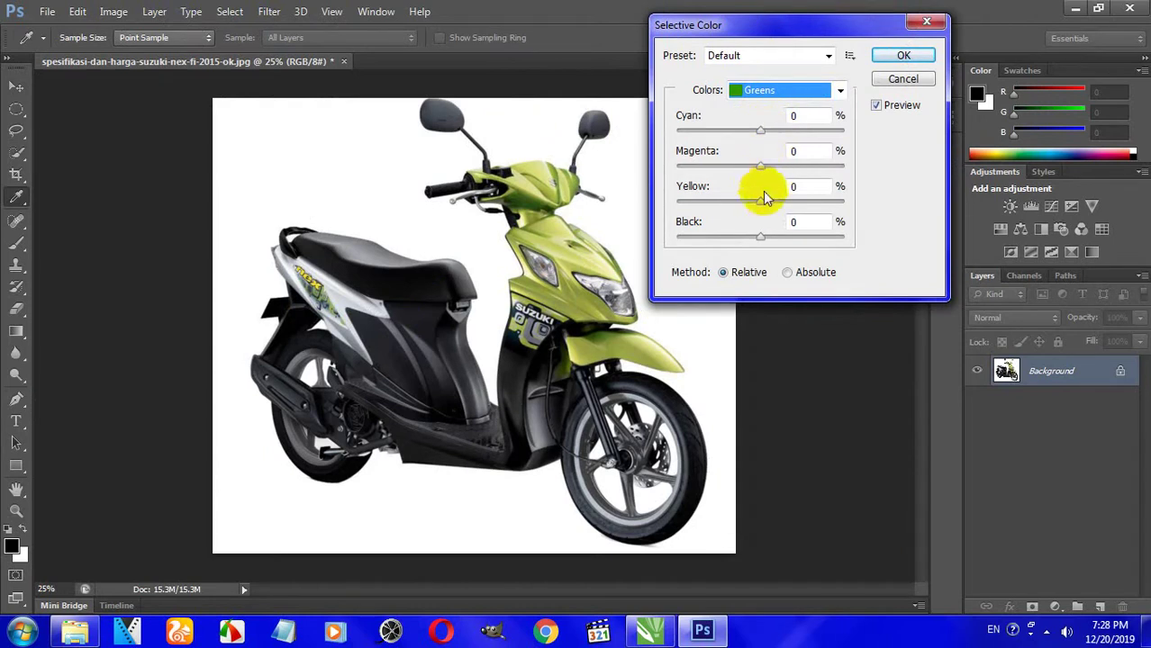
drag(765, 207, 835, 205)
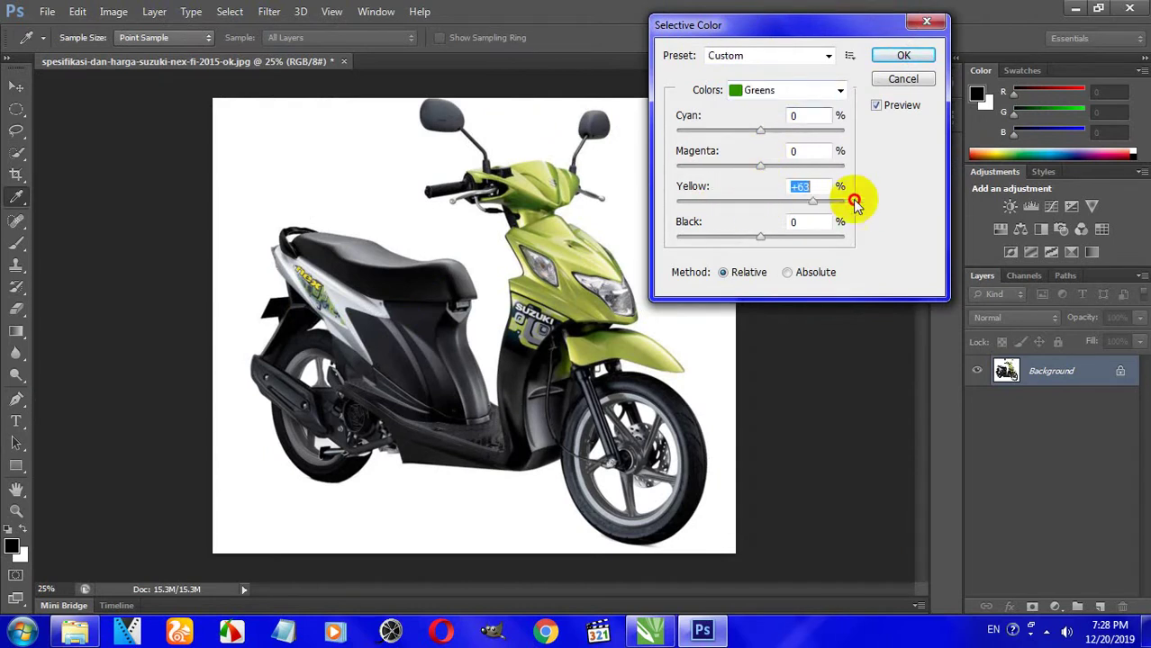
click(839, 91)
click(778, 127)
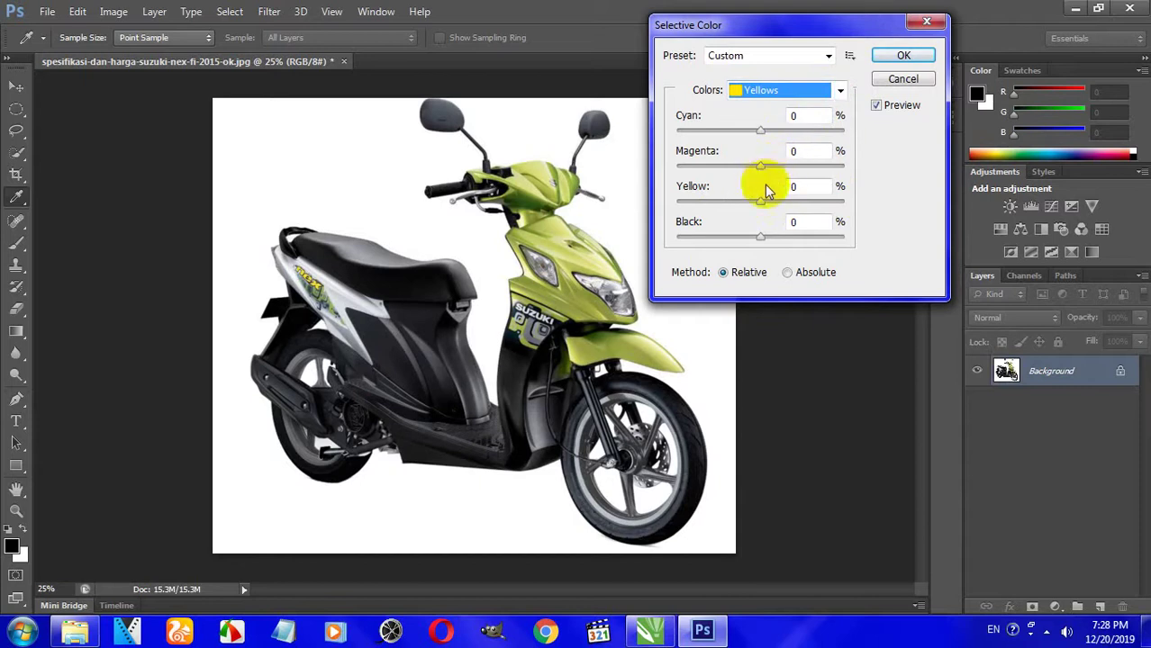
drag(759, 208, 840, 208)
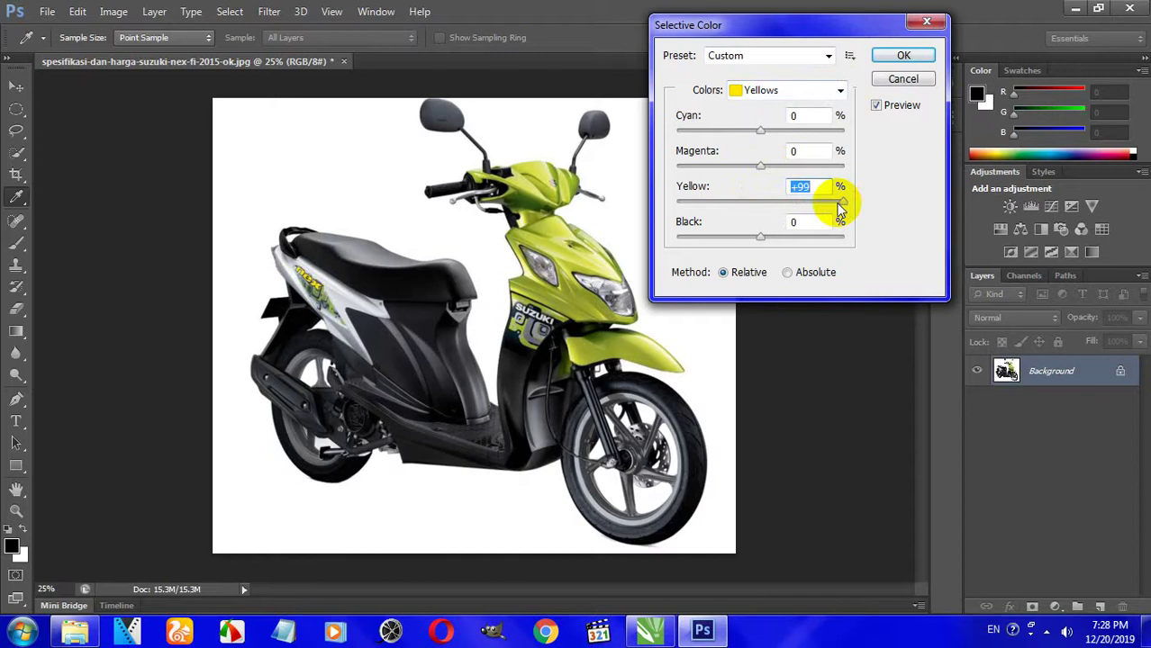
click(901, 56)
Pick the Magic Wand Tool and select the white background around the scooter
key(v)
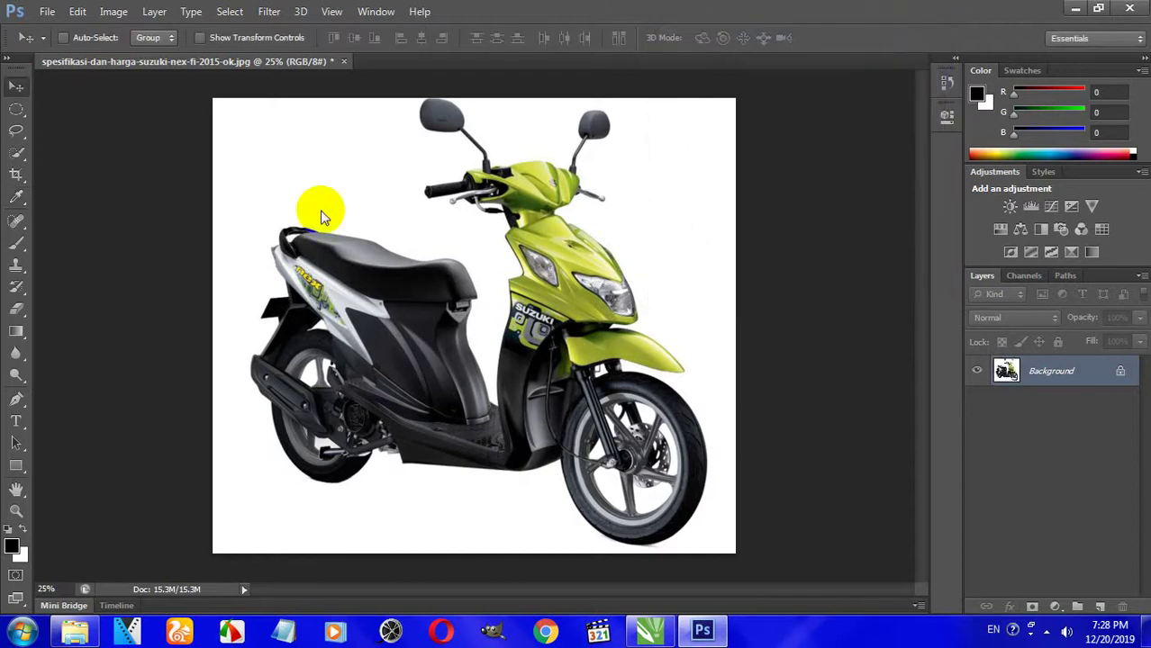
drag(116, 175, 67, 176)
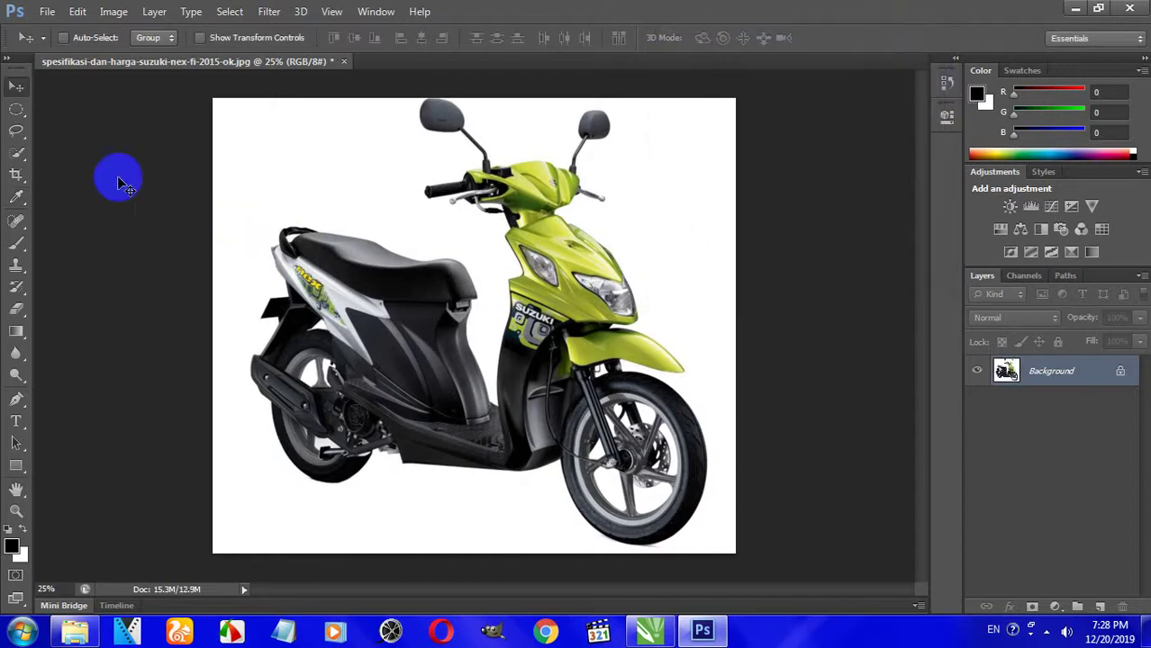
click(27, 163)
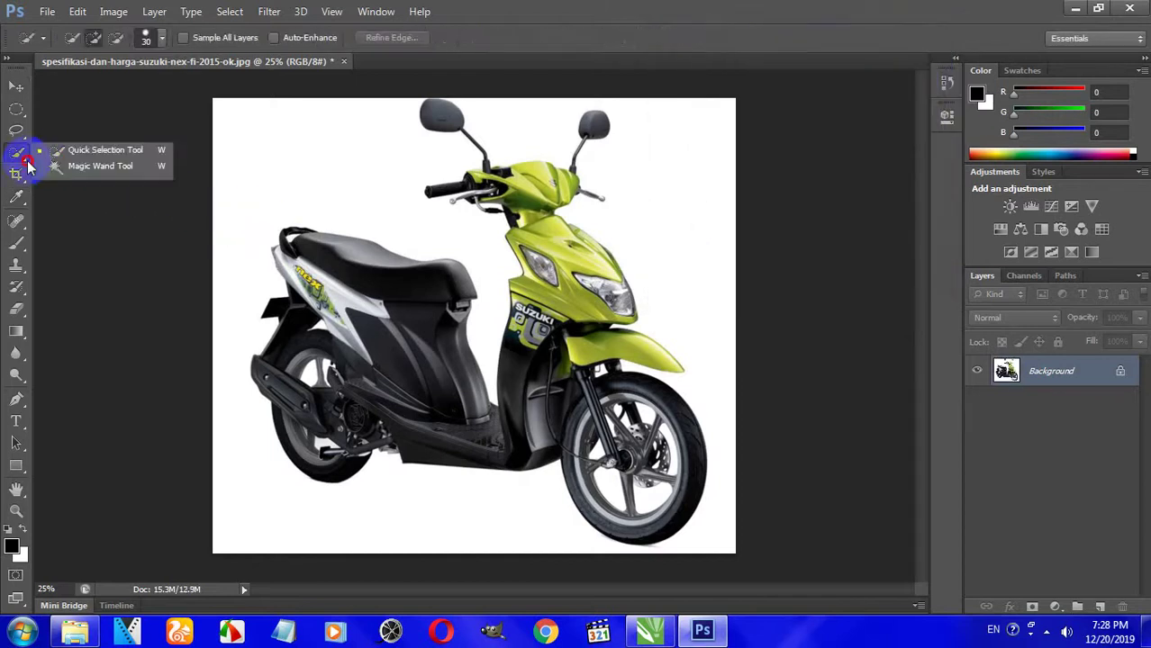
click(91, 168)
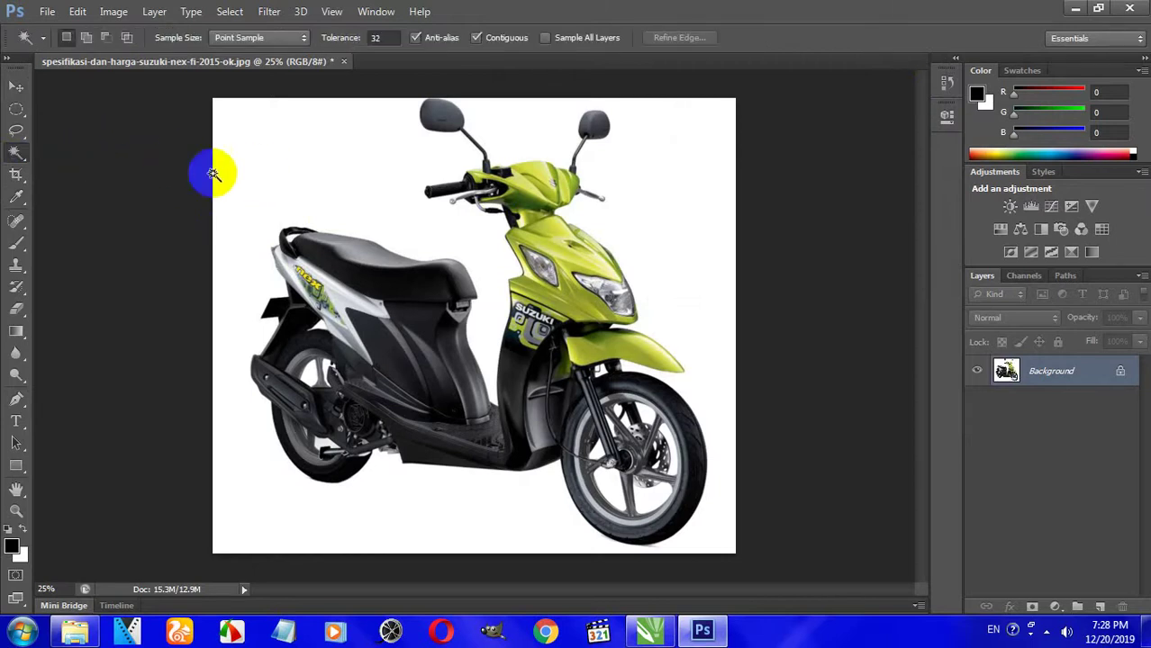
click(325, 169)
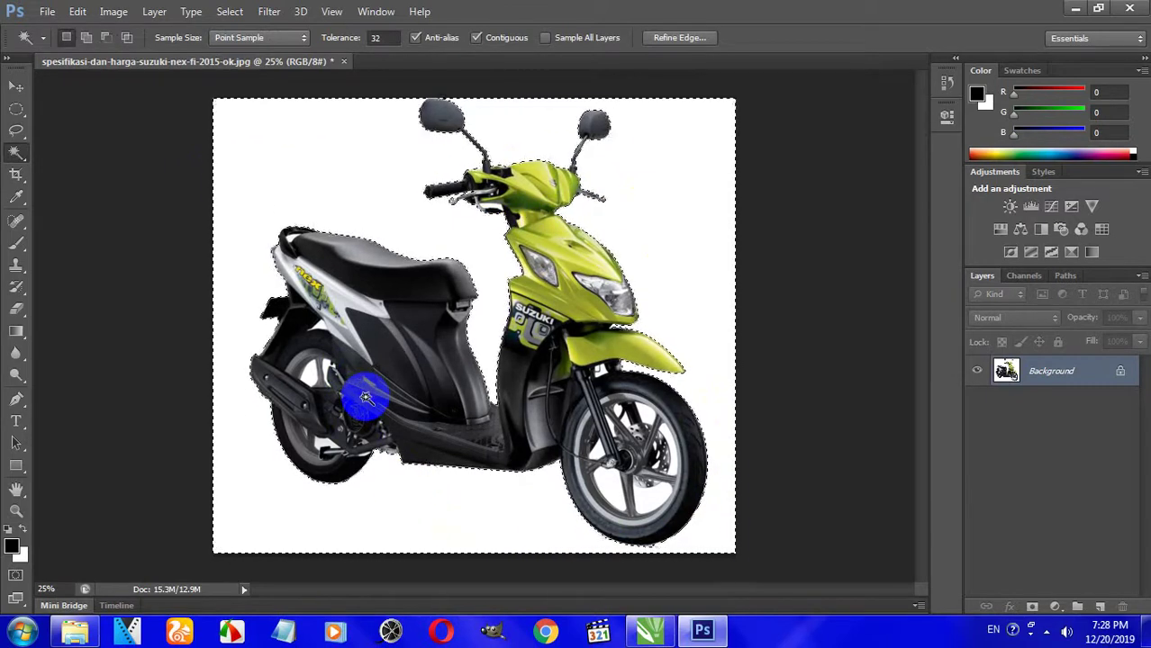
key(ctrl+plus)
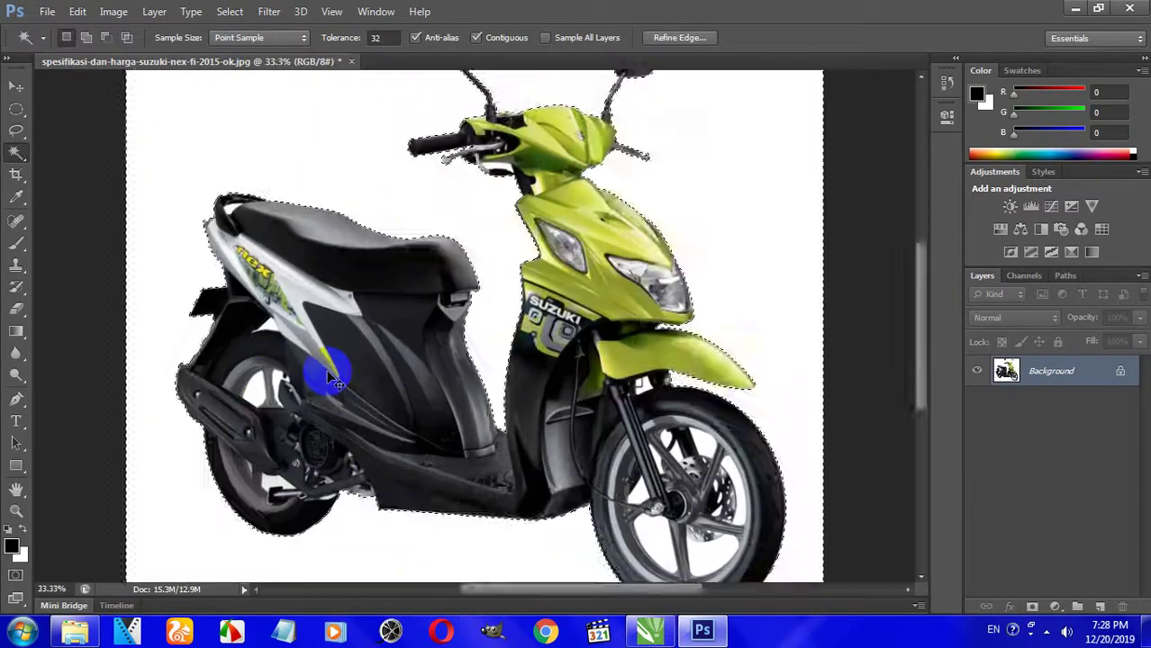
In Add mode, add the white gaps inside the rear wheel and by the front fork
key(ctrl+plus)
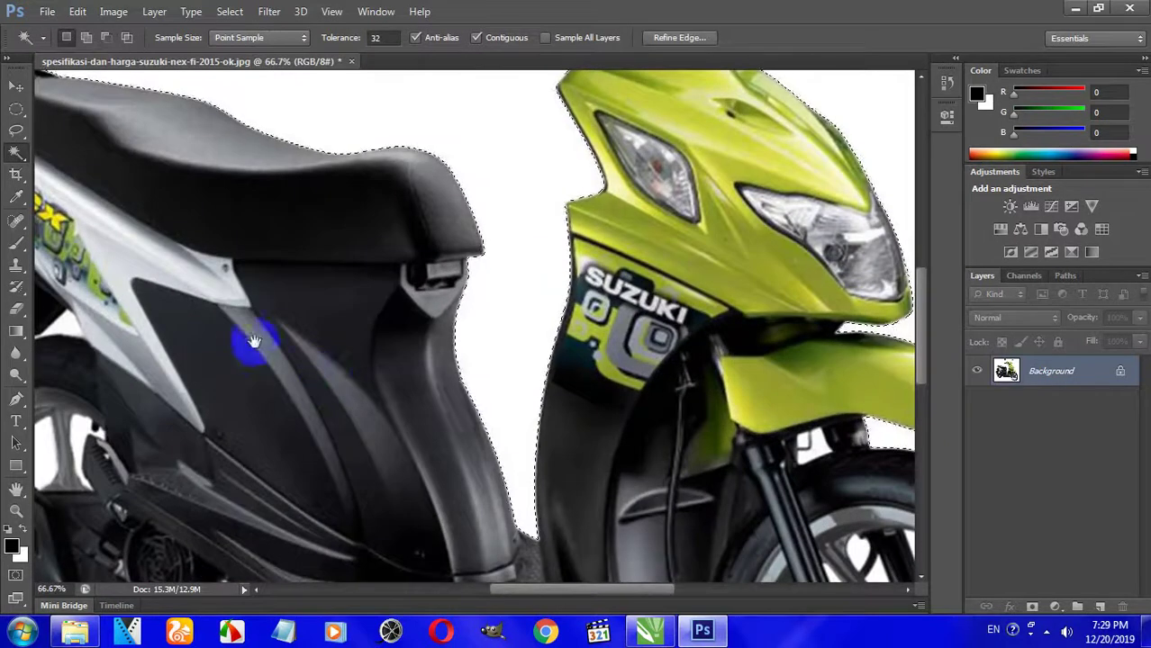
key(ctrl+plus)
drag(398, 314, 518, 360)
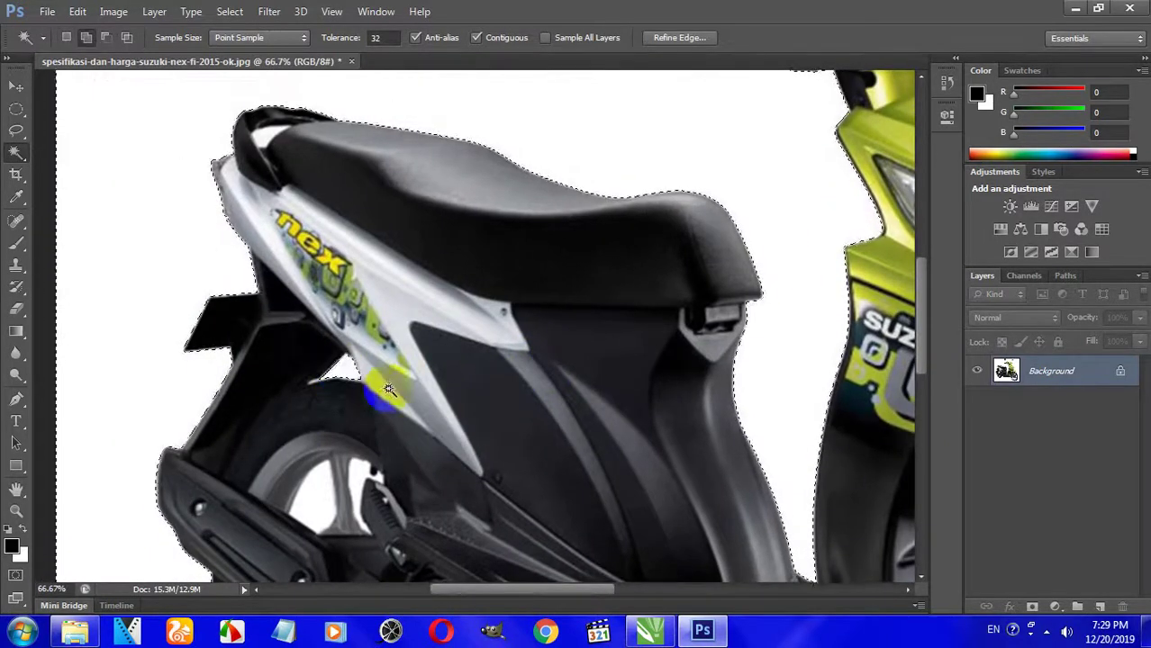
drag(469, 411, 569, 173)
shift+click(385, 282)
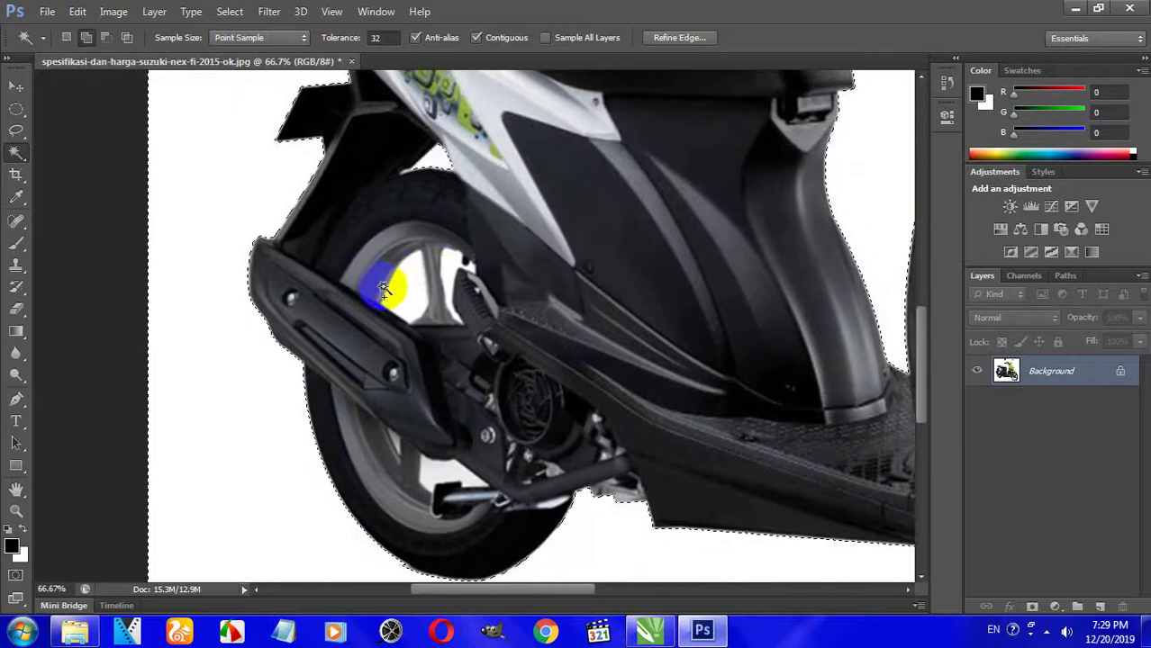
drag(446, 276, 633, 279)
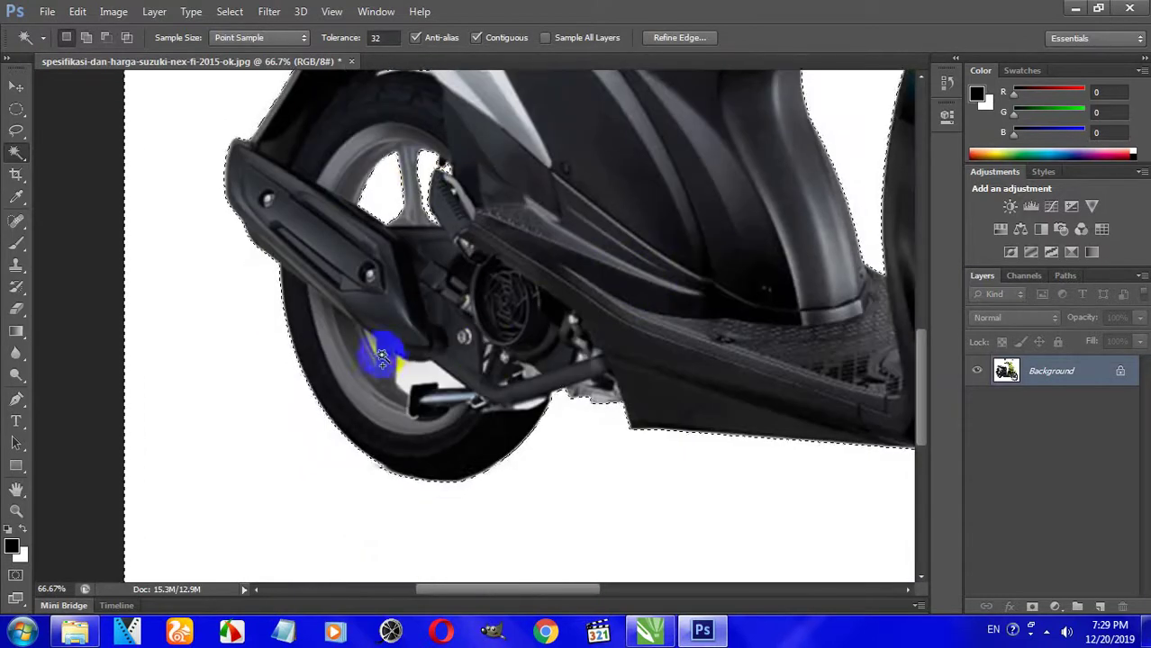
shift+click(372, 341)
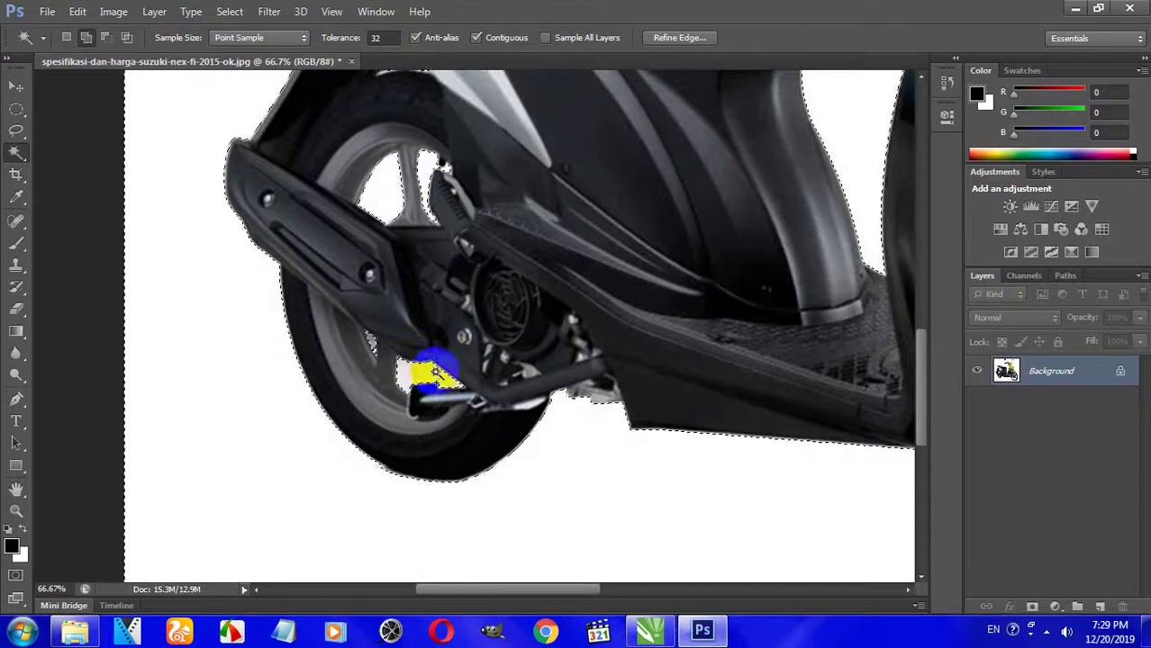
drag(671, 322, 386, 340)
drag(609, 283, 391, 283)
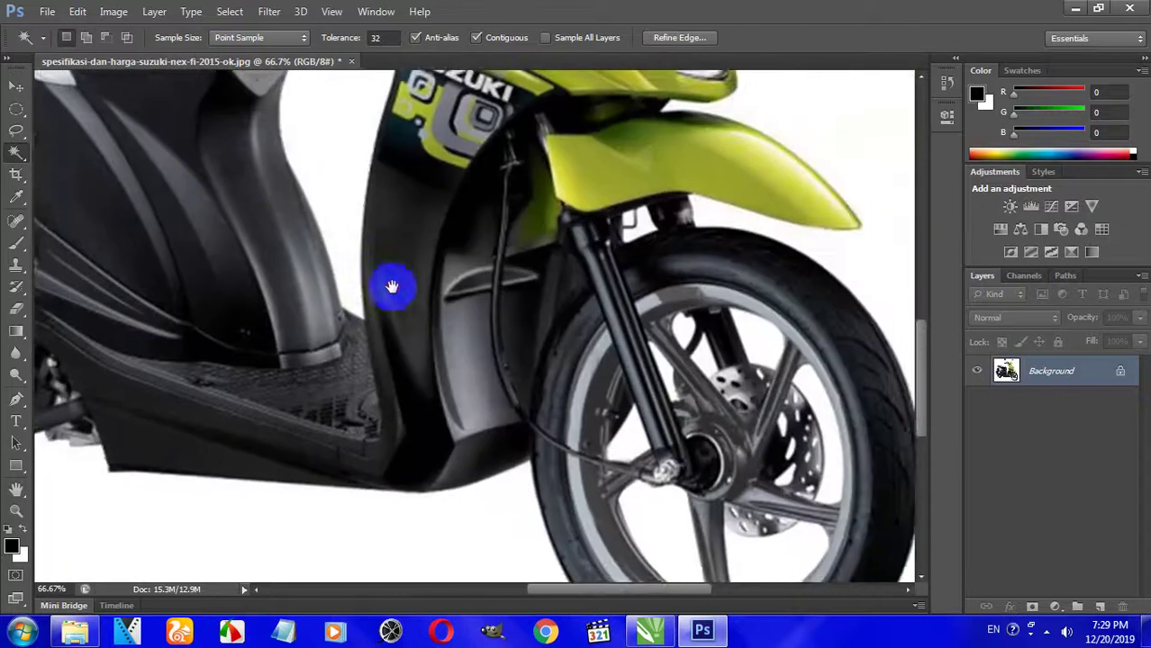
mouse_move(521, 249)
mouse_down()
mouse_move(514, 264)
mouse_move(553, 275)
mouse_up()
shift+click(494, 149)
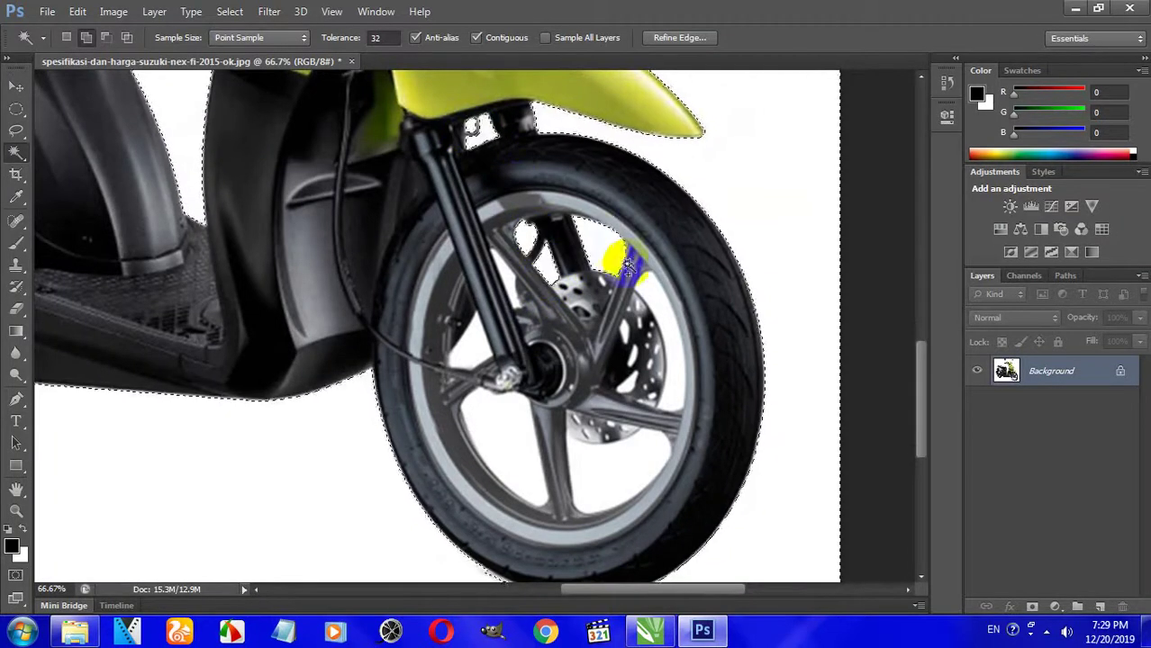
Add the white gaps around the brake disc, hub and brake lever, then zoom back out
click(627, 339)
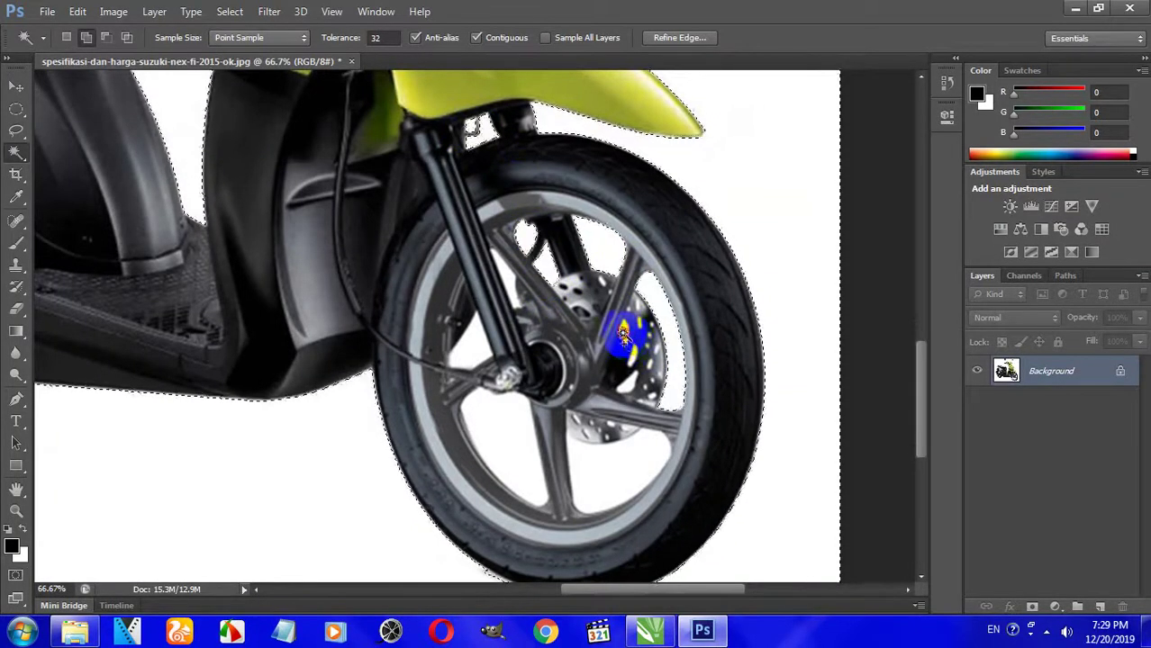
click(633, 358)
click(633, 358)
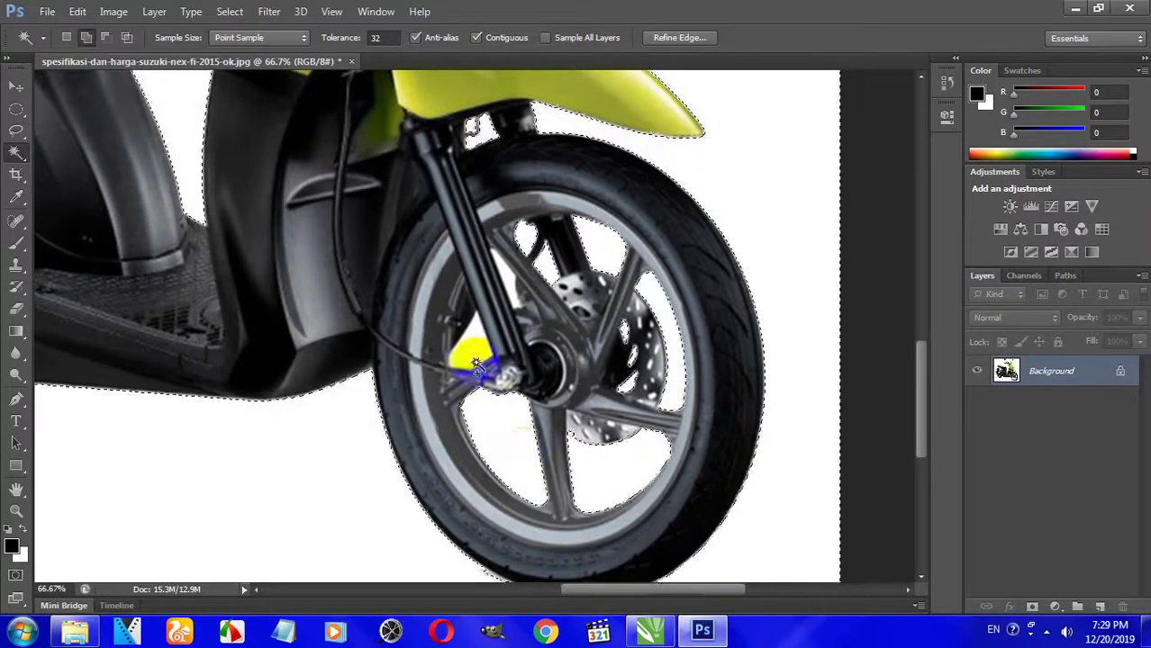
click(511, 345)
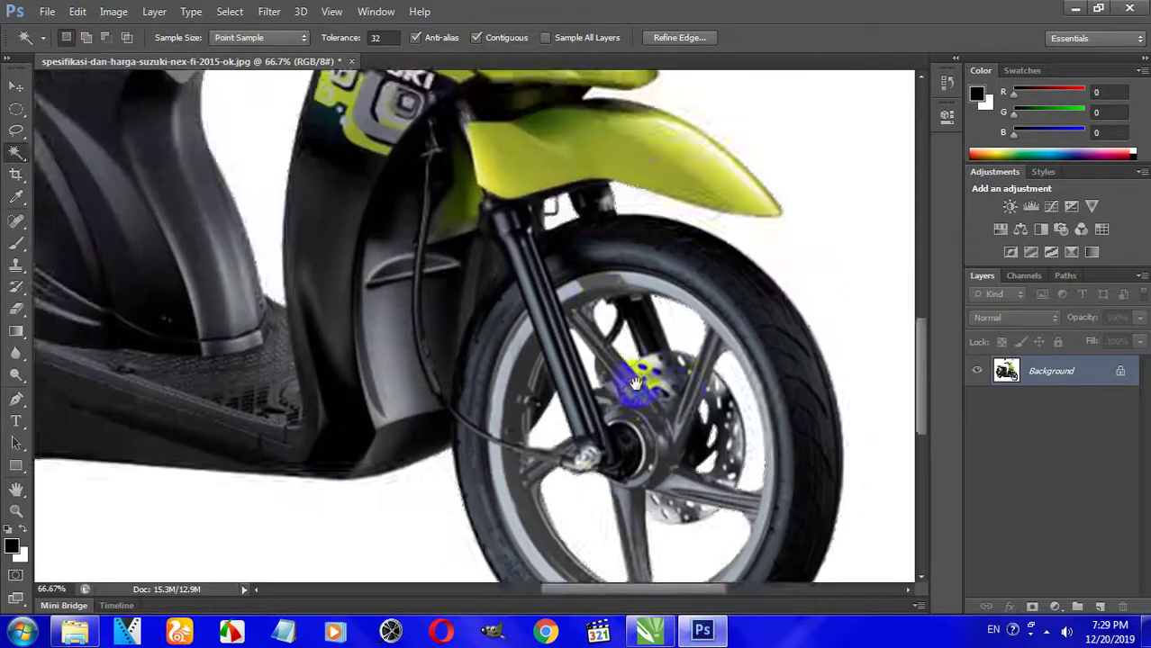
scroll(586, 297, up, 6)
click(660, 270)
drag(662, 267, 798, 362)
mouse_move(666, 199)
mouse_down()
mouse_move(636, 337)
mouse_move(707, 334)
mouse_move(672, 334)
mouse_up()
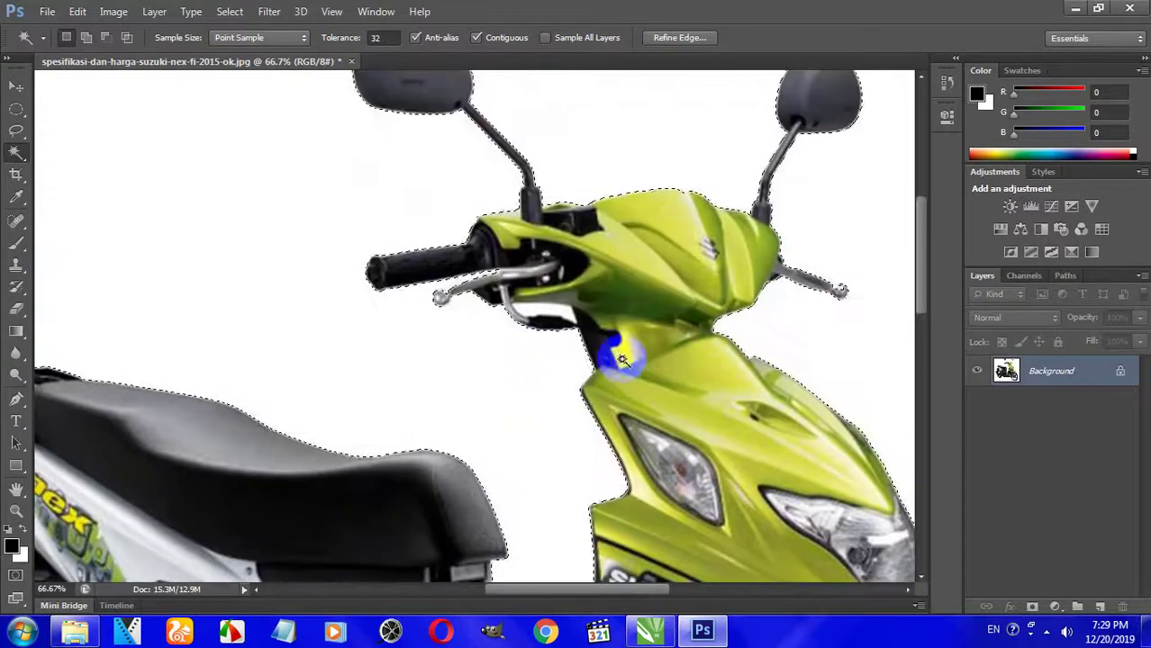
drag(536, 311, 487, 304)
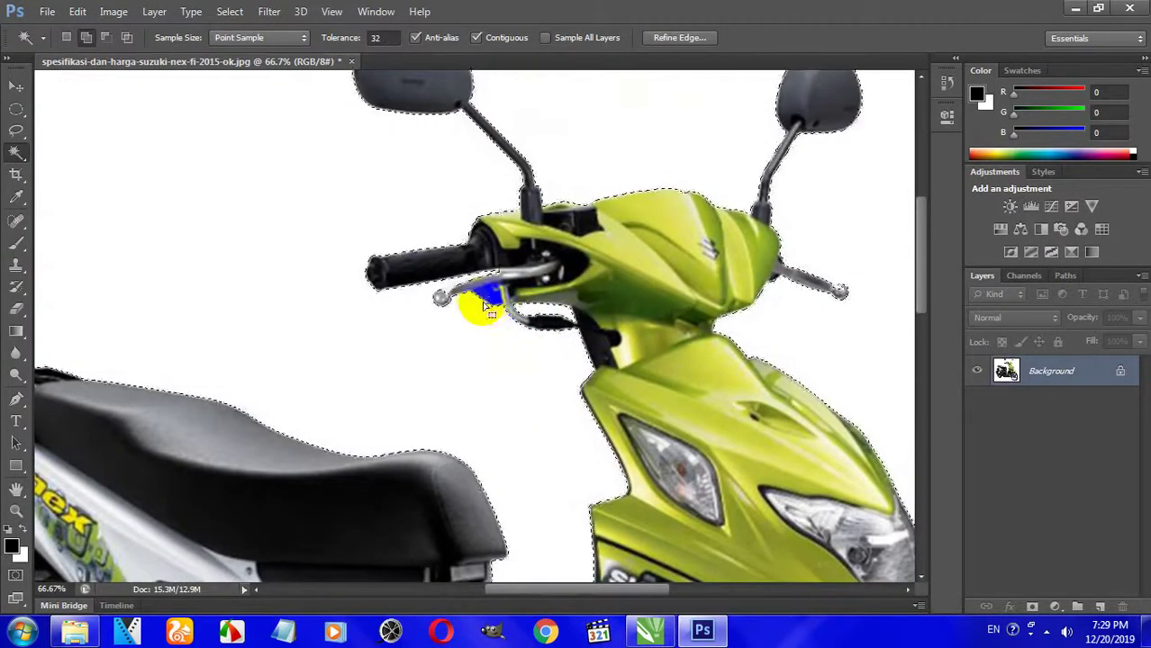
click(598, 290)
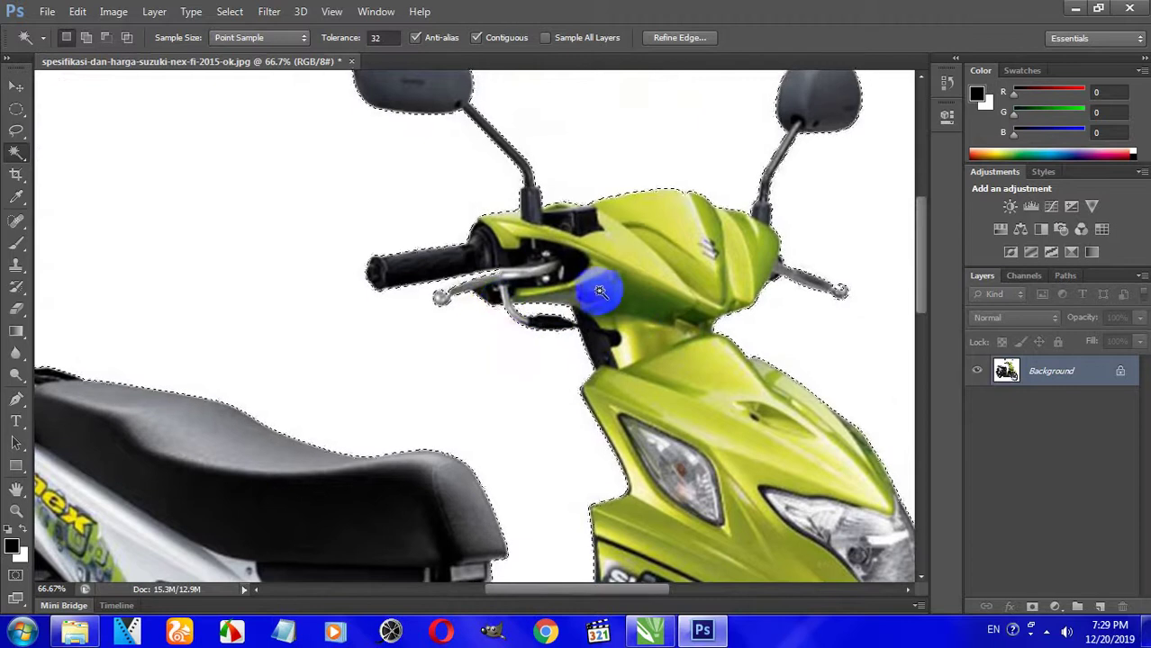
key(ctrl+minus)
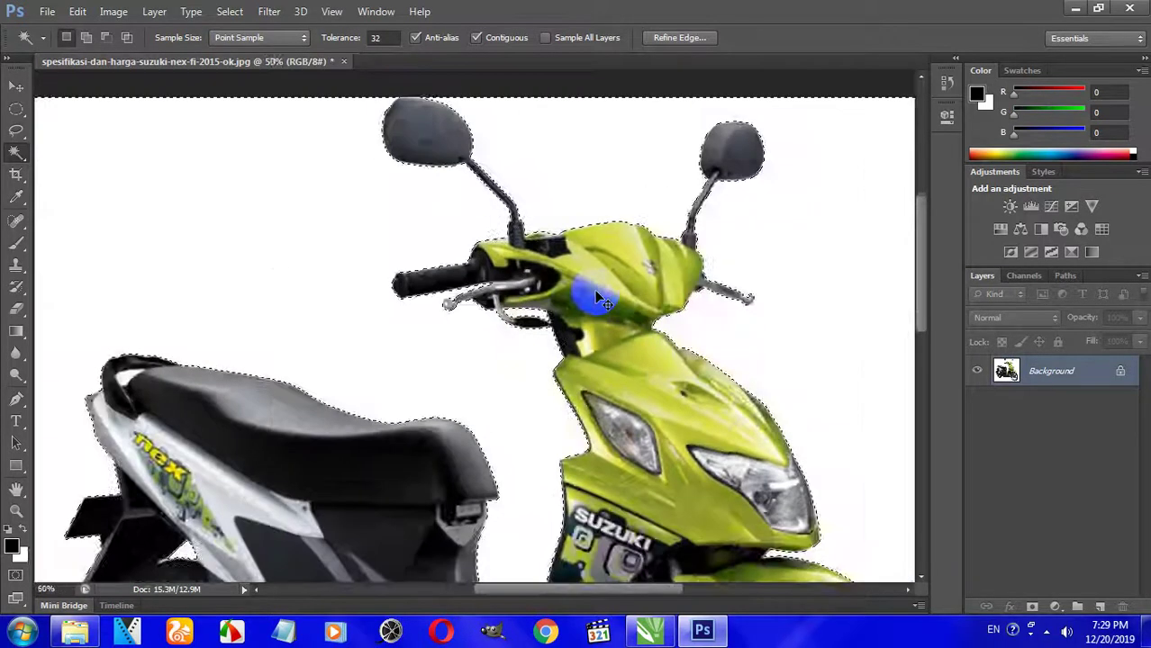
key(ctrl+minus)
key(ctrl+minus)
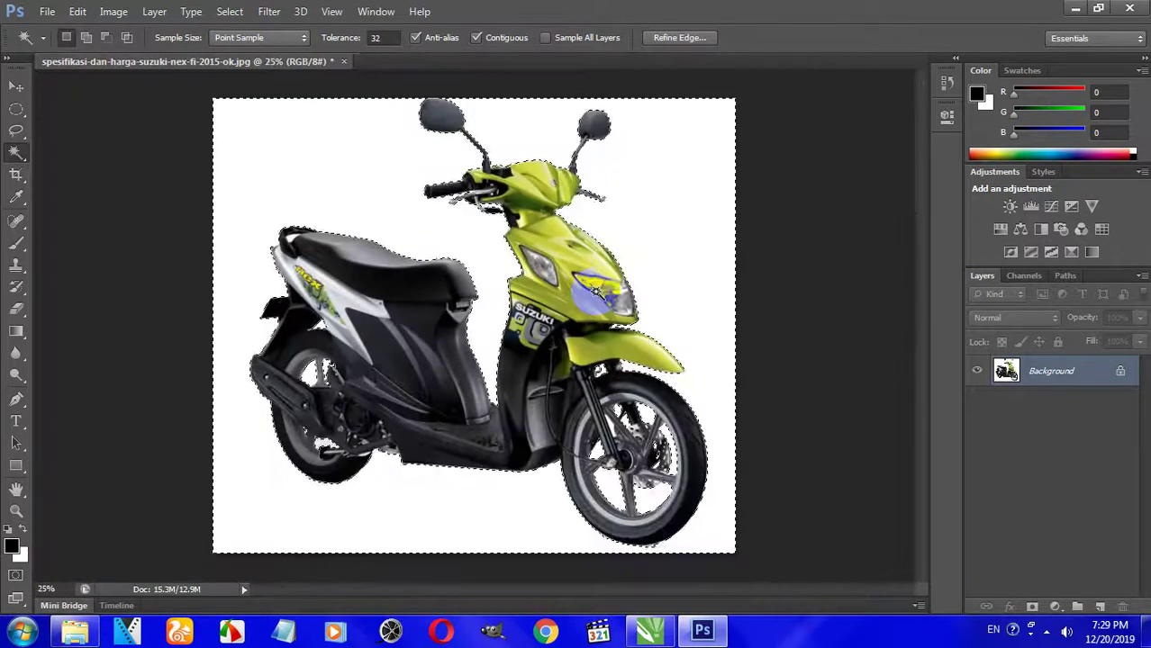
Apply a 1-pixel Feather Radius to the background selection
click(457, 246)
right_click(453, 240)
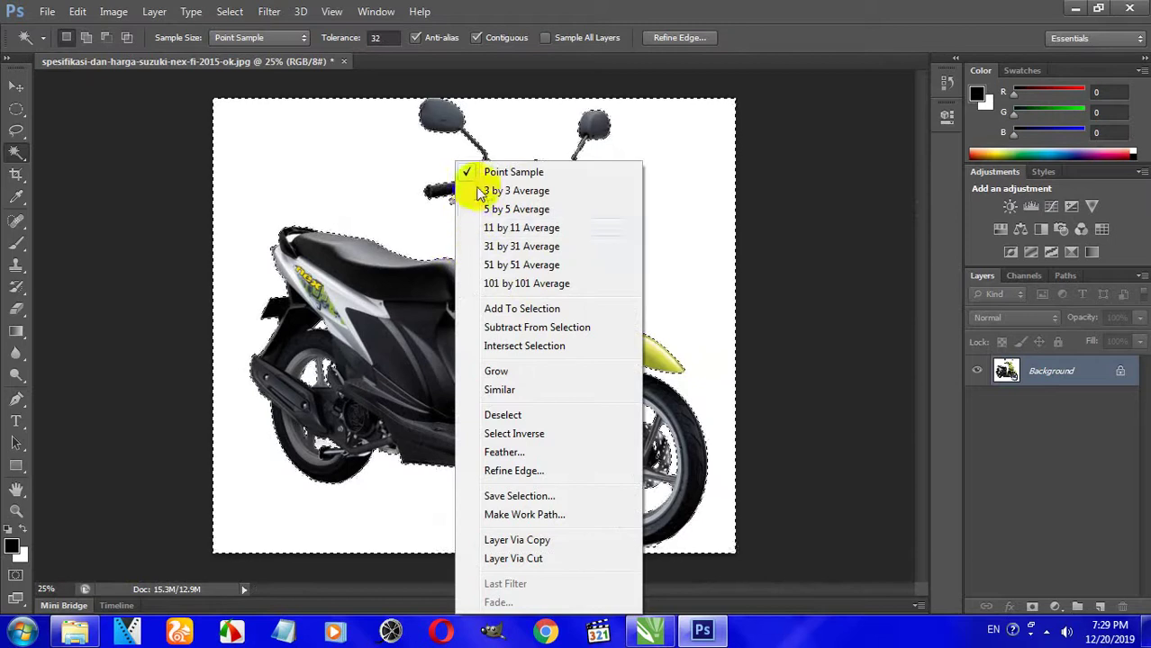
click(500, 456)
drag(579, 173, 589, 160)
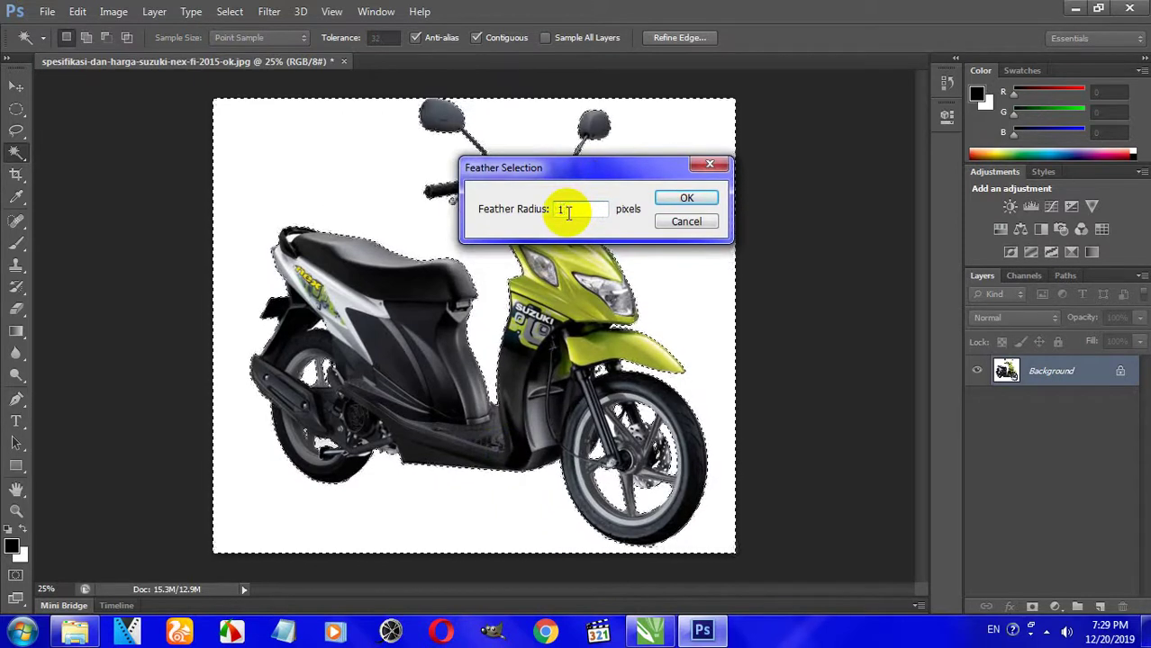
click(677, 197)
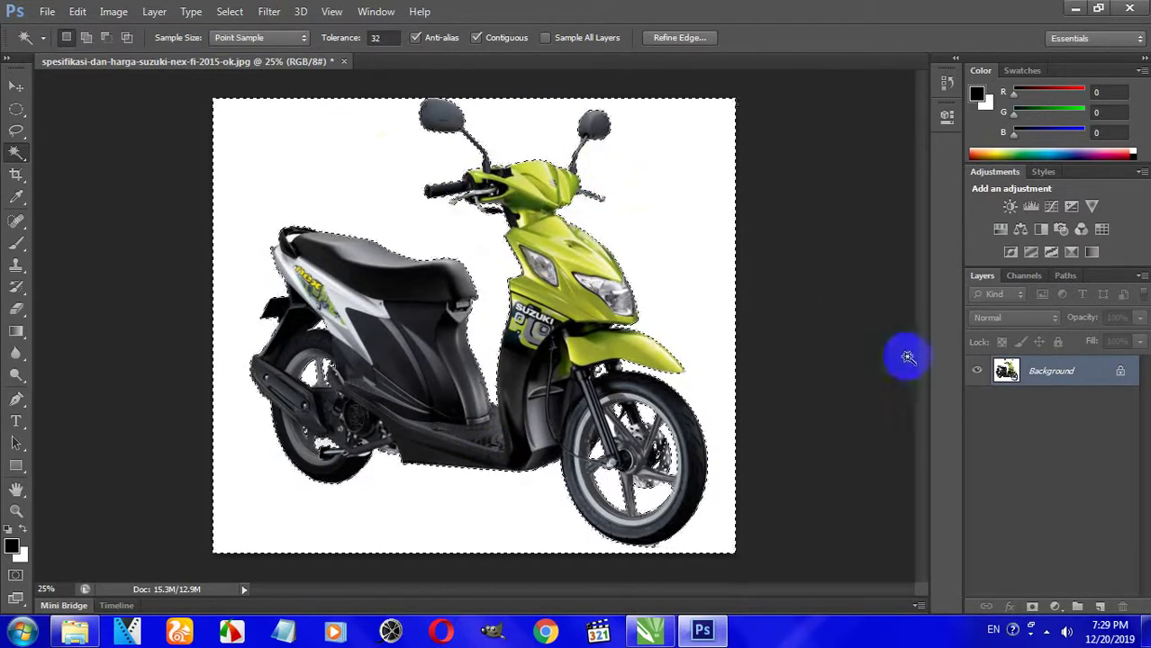
Duplicate the Background layer and clear the selected white background from the copy
right_click(1037, 378)
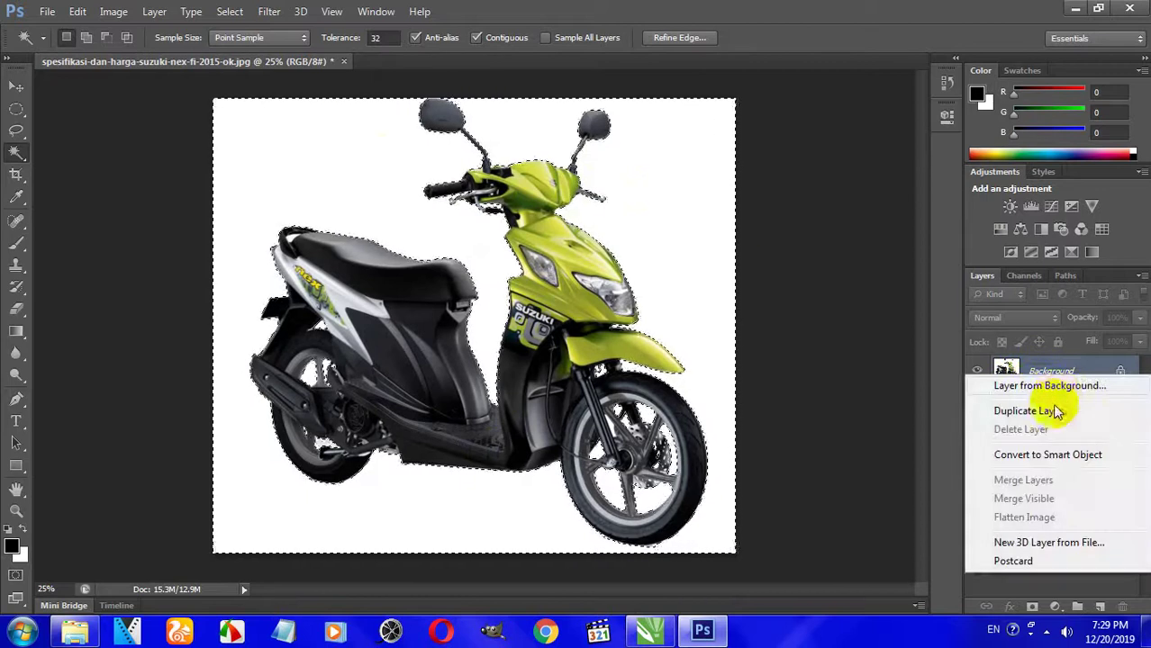
click(1054, 411)
click(844, 124)
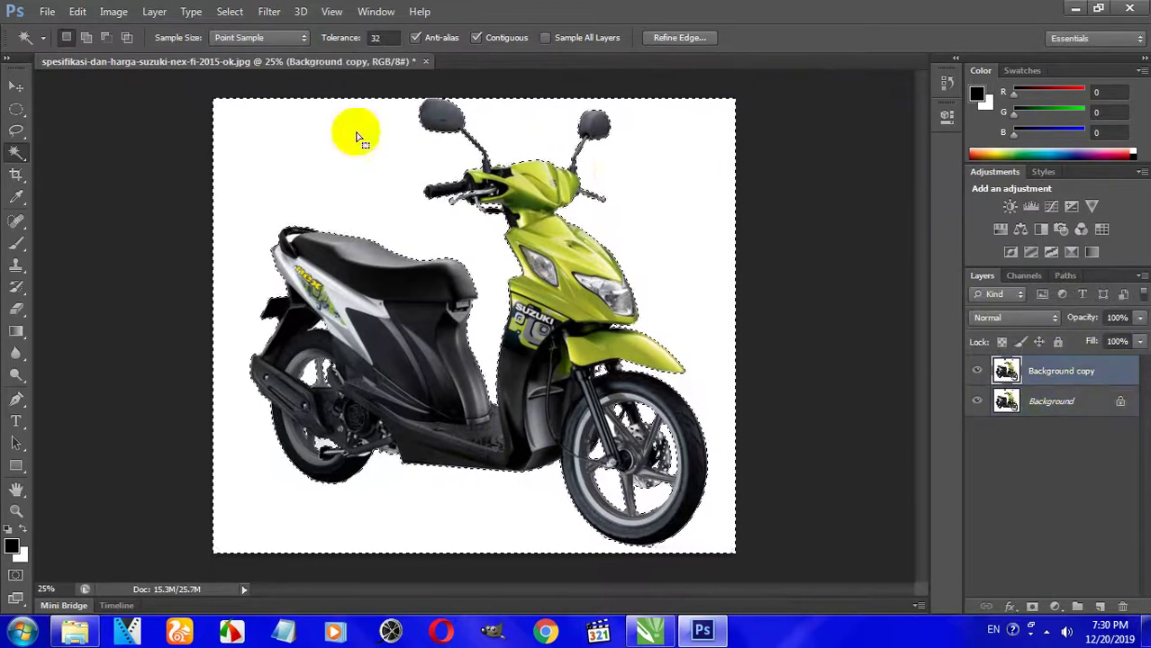
click(229, 12)
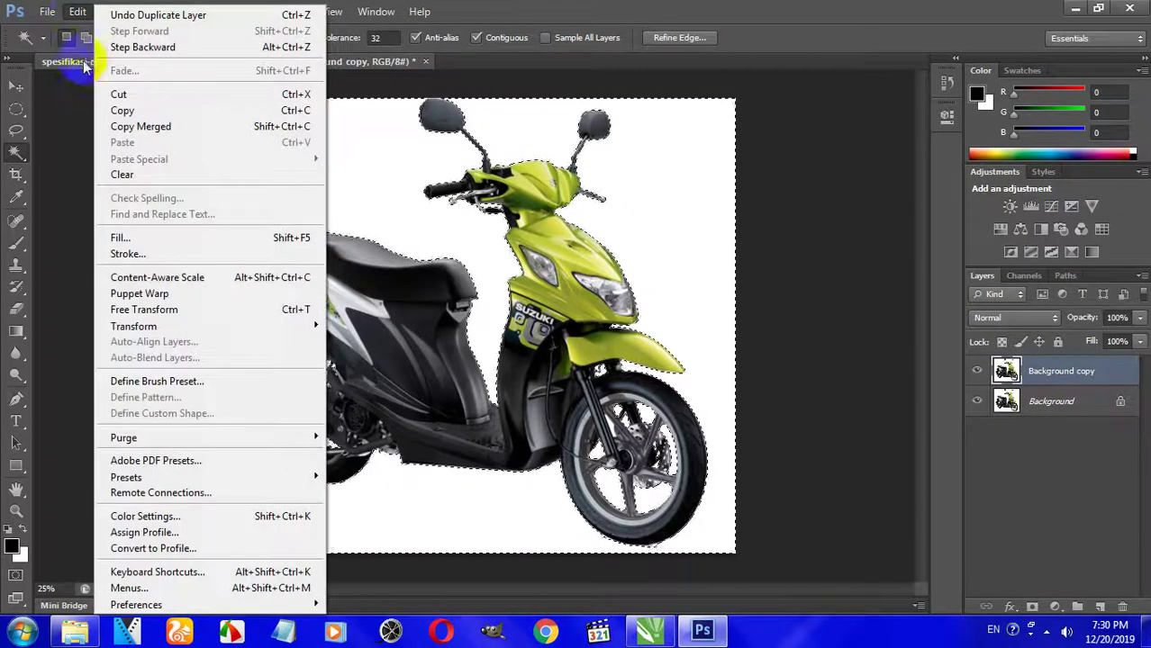
click(159, 172)
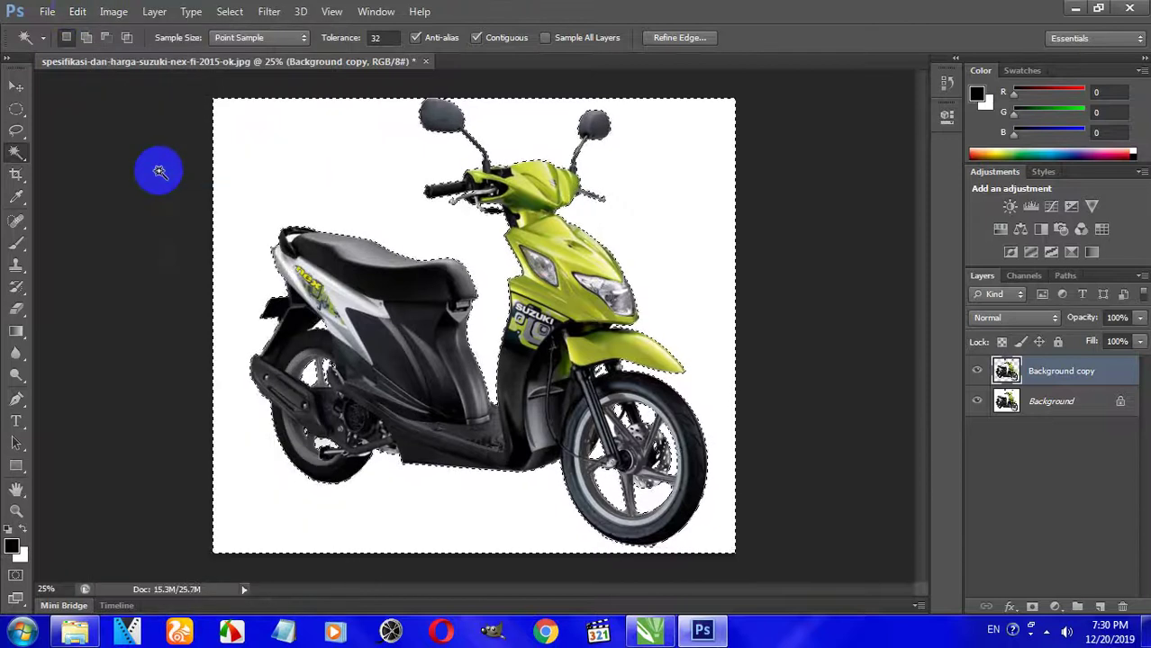
Hide the original Background layer so the scooter shows on transparency
click(978, 372)
click(978, 372)
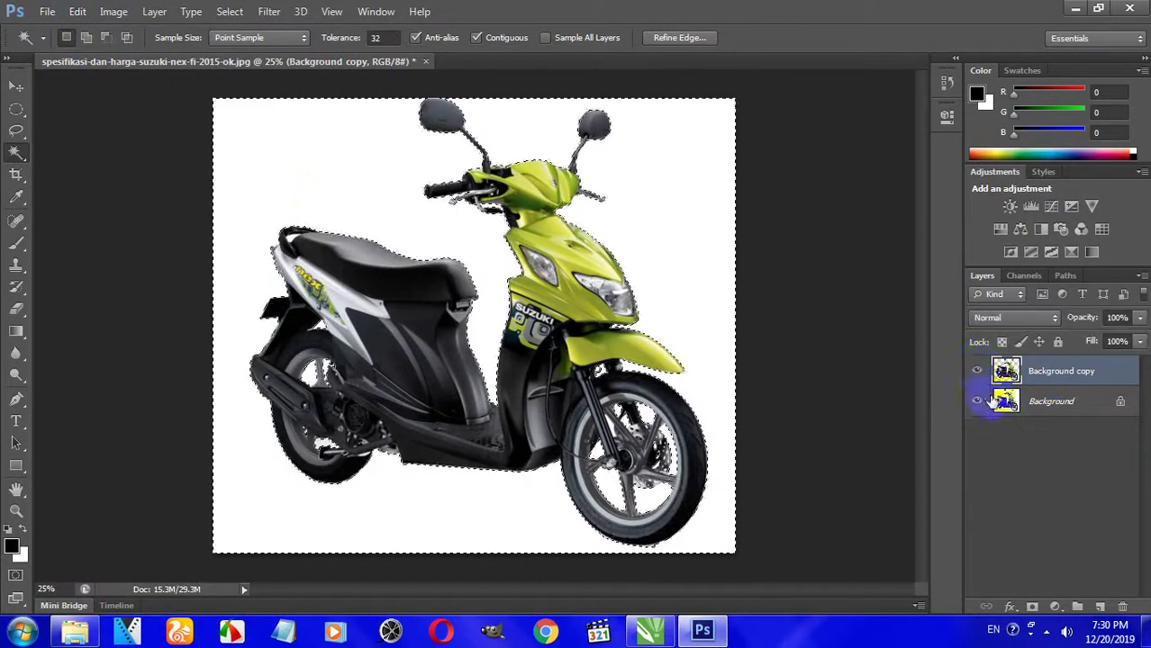
click(1043, 405)
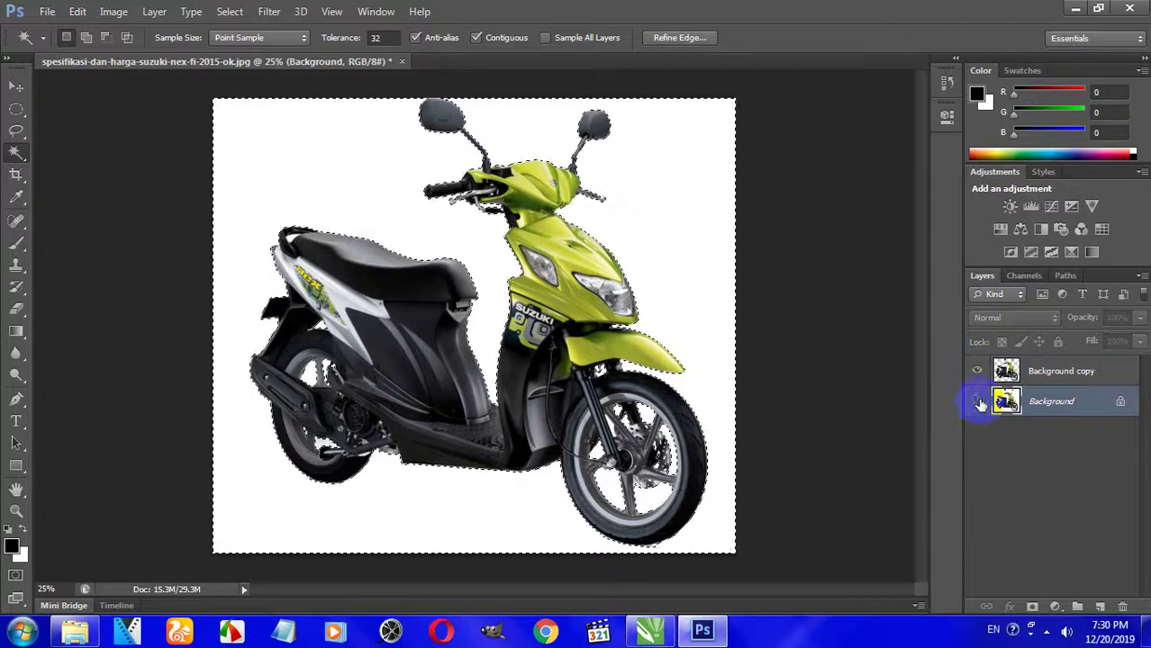
click(978, 402)
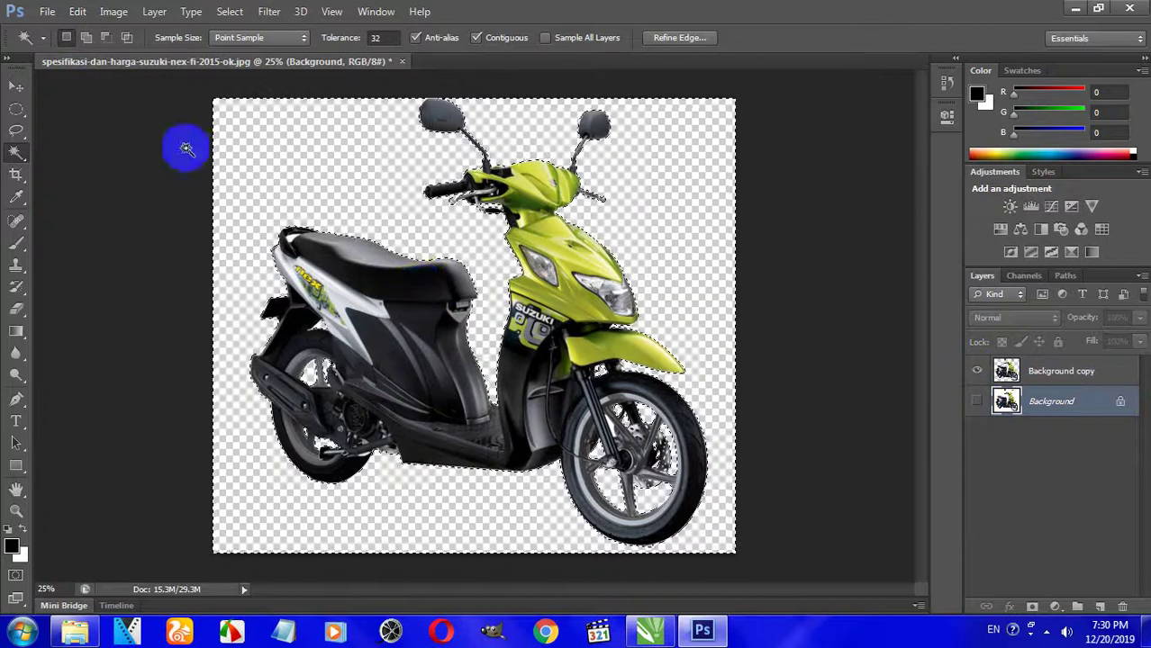
click(240, 16)
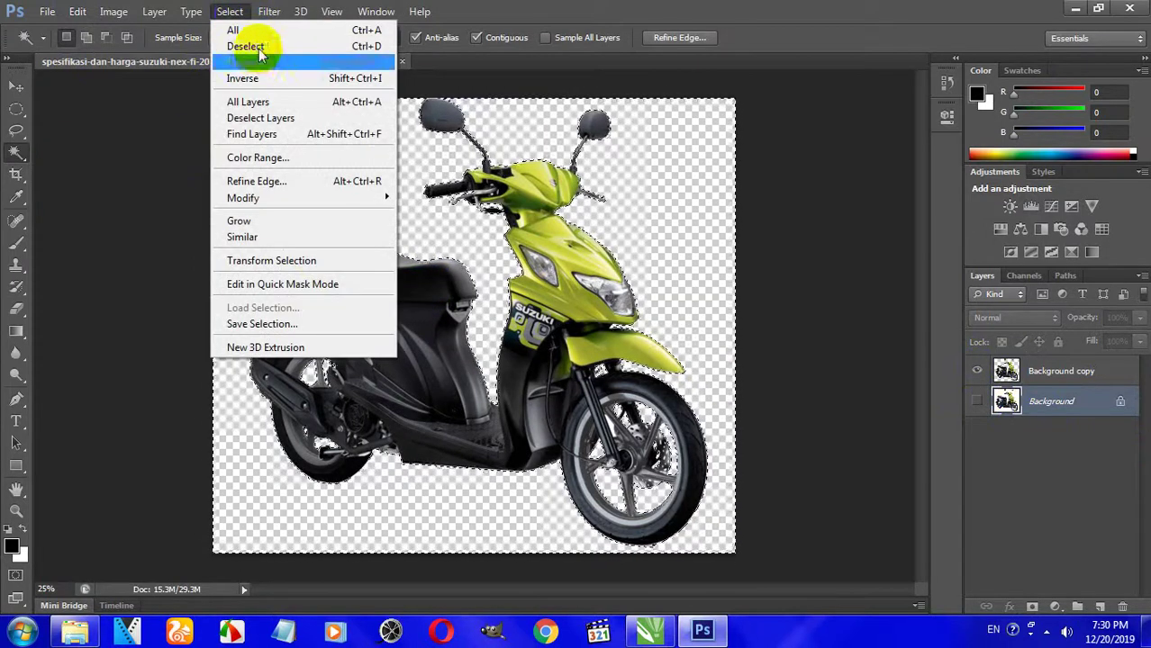
Deselect and pan around the cut-out scooter to inspect its edges
click(258, 43)
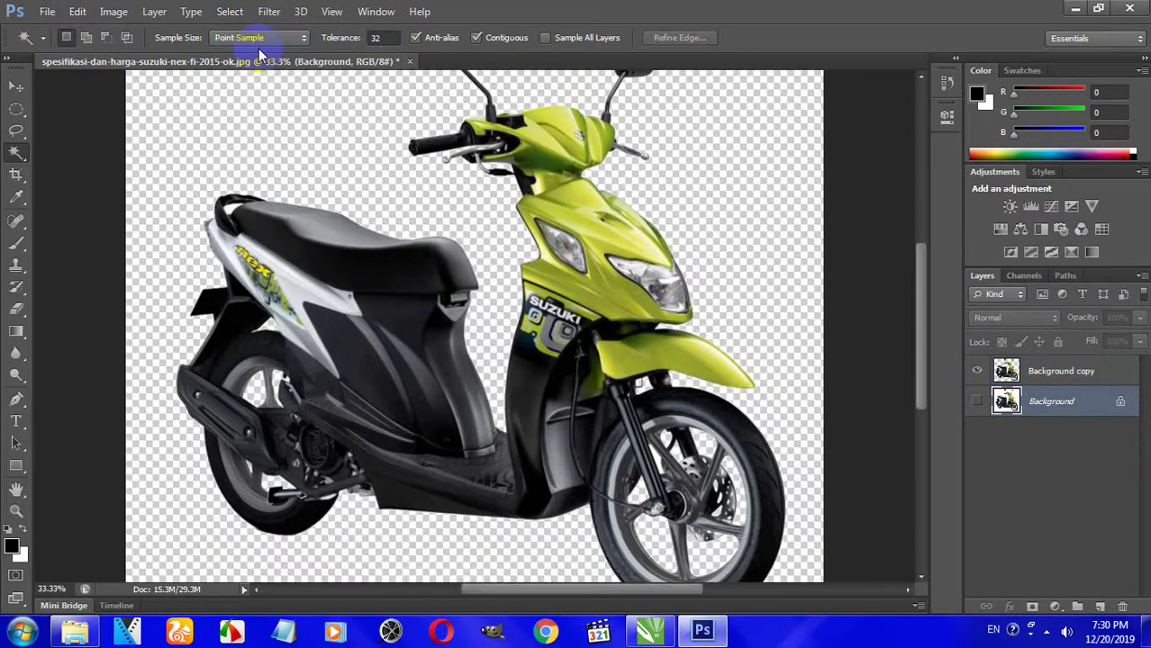
drag(341, 268, 289, 255)
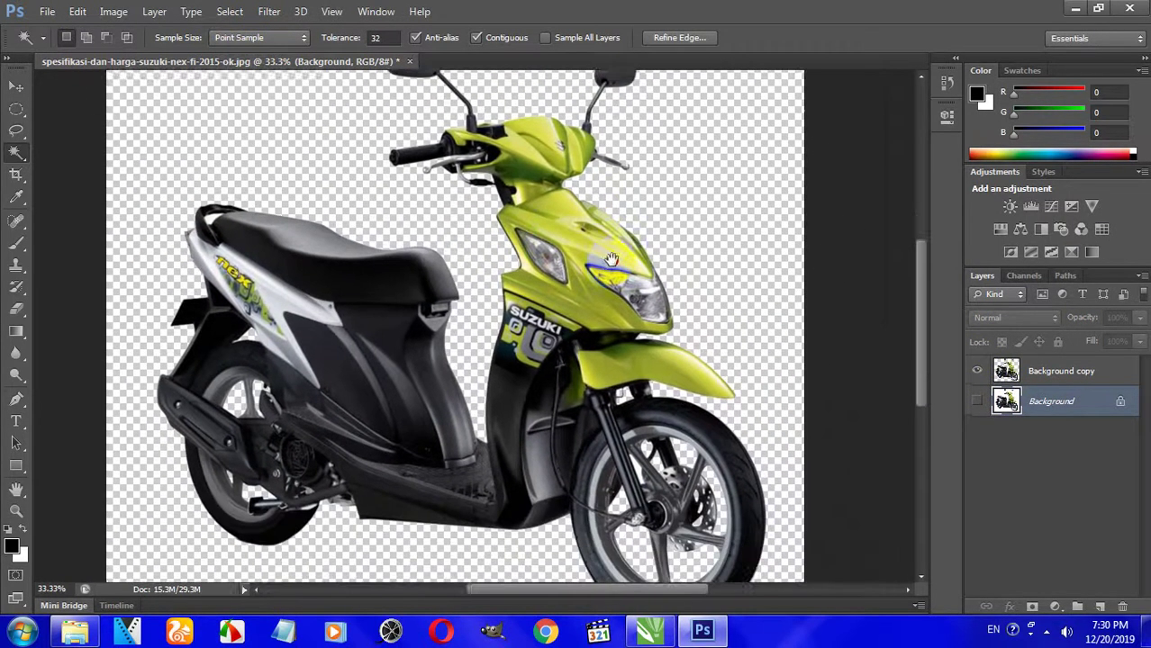
click(612, 260)
scroll(612, 266, down, 1)
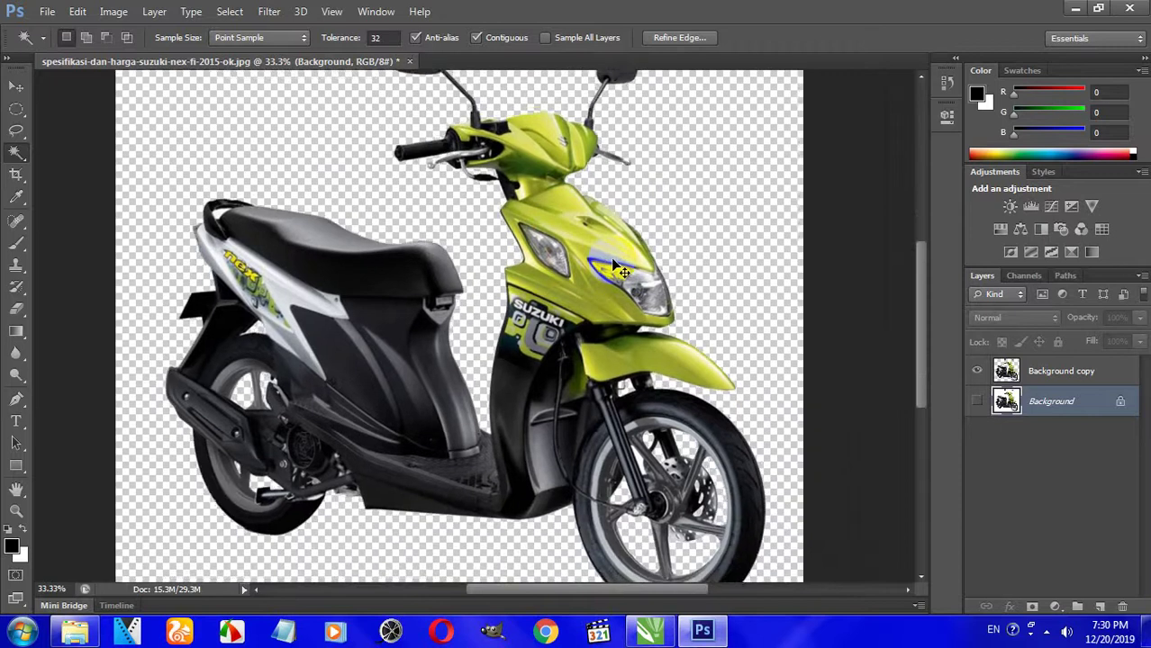
scroll(613, 266, down, 1)
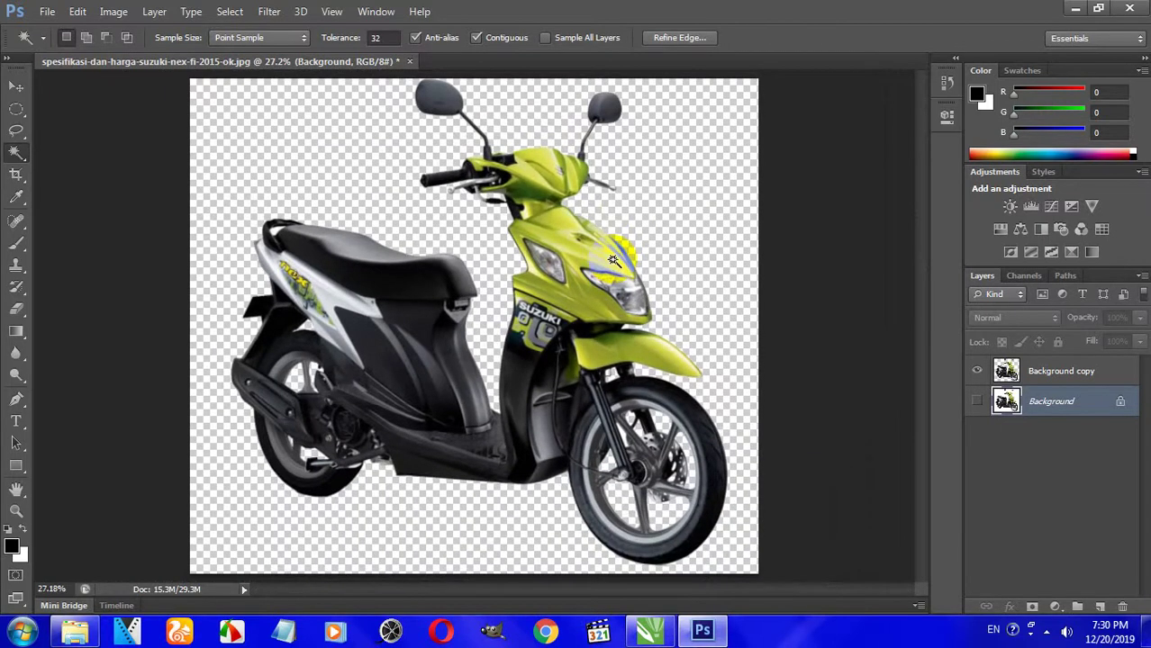
click(287, 630)
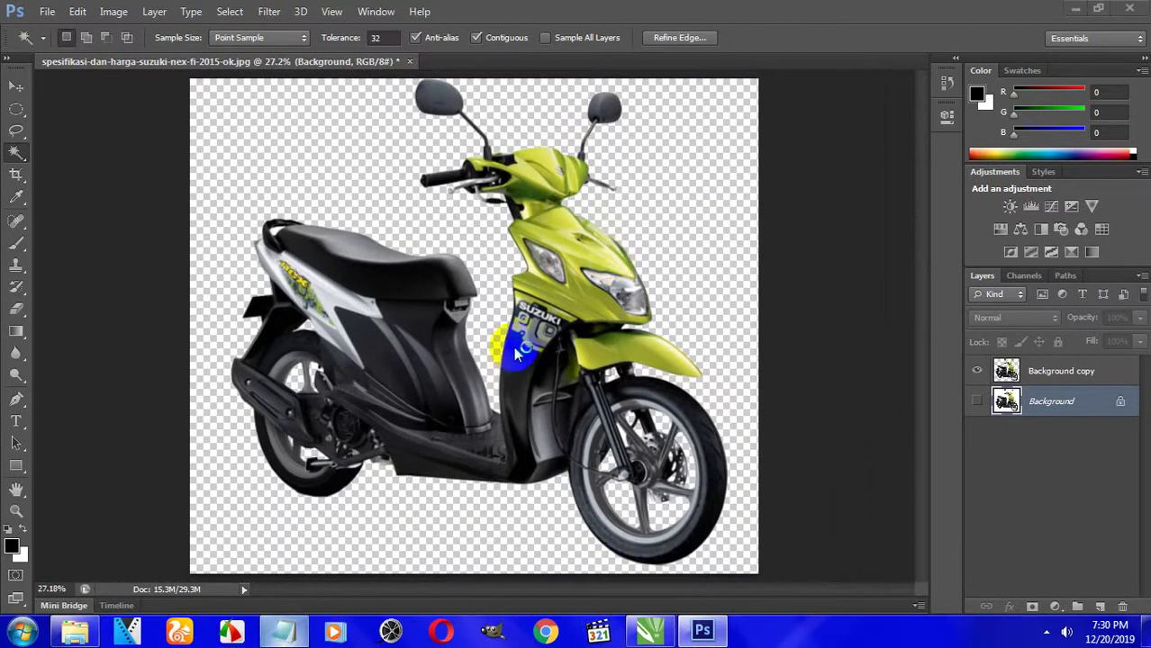
Type 'ok thank @@' into the untitled Notepad note
click(573, 427)
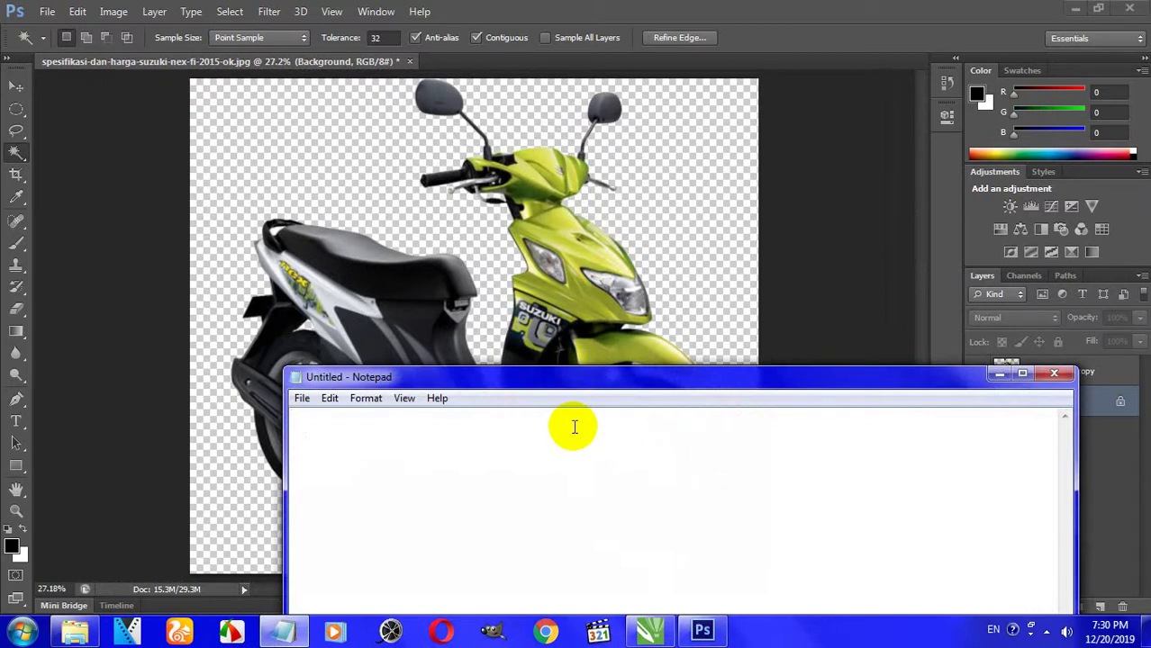
text(ok th)
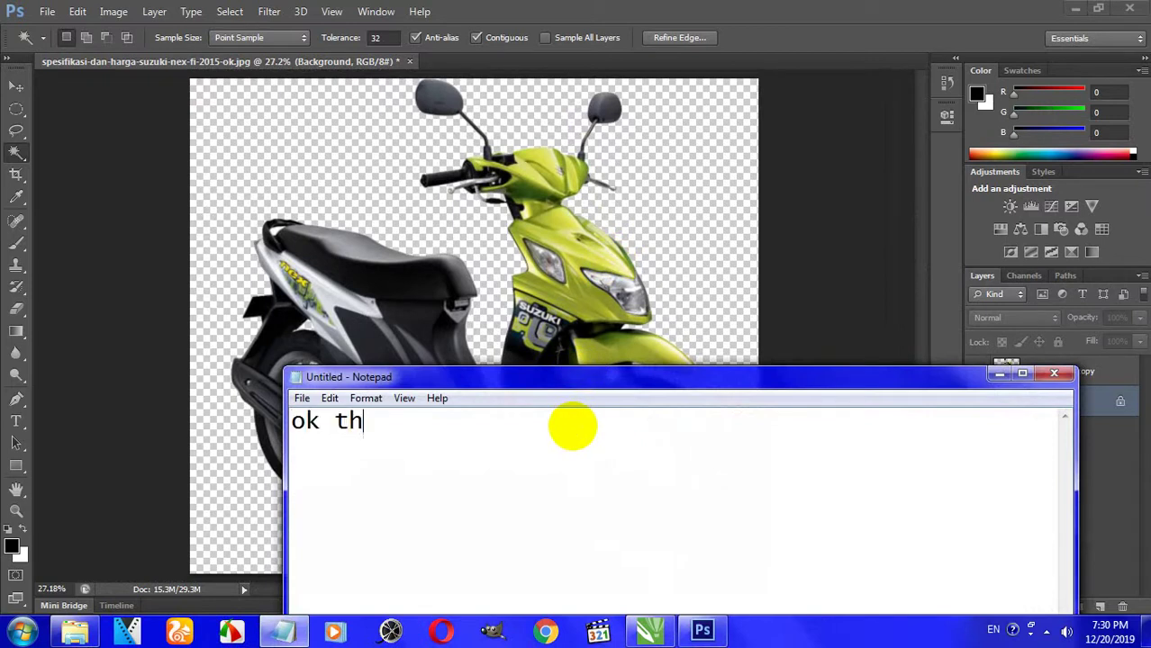
text(ank)
text( @@)
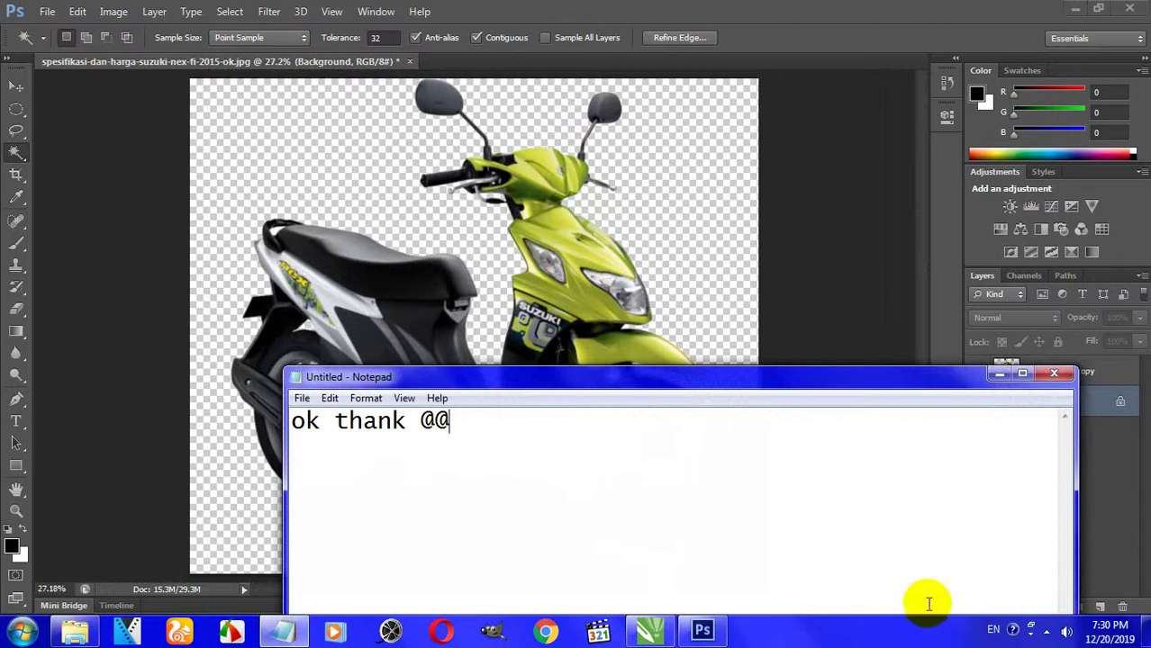